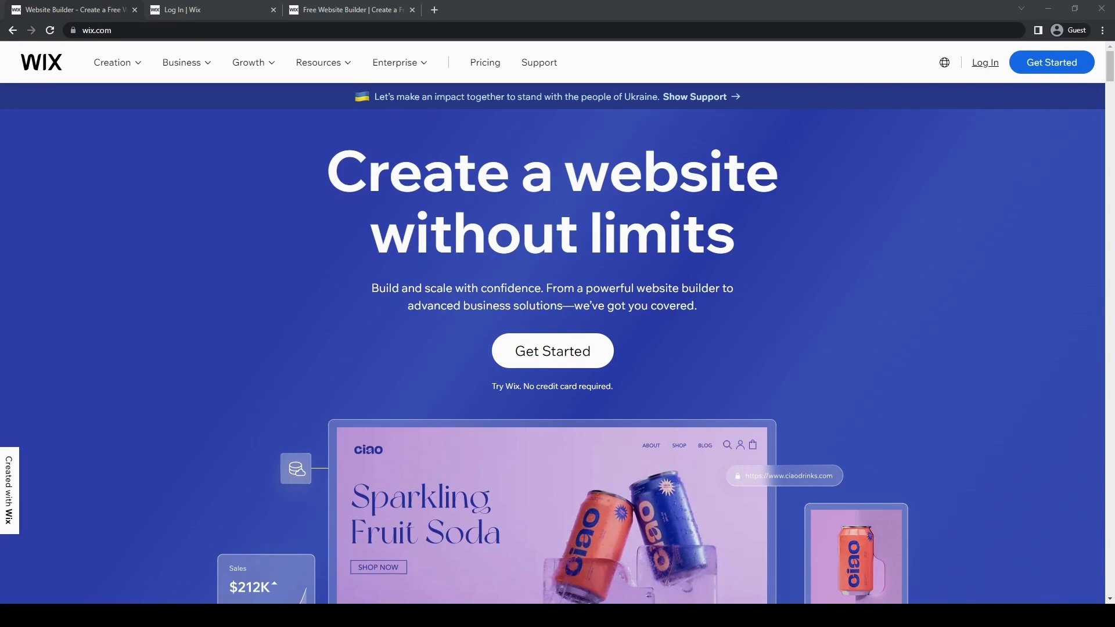
- Open the Wix account log-in page and activate its email field
click(964, 79)
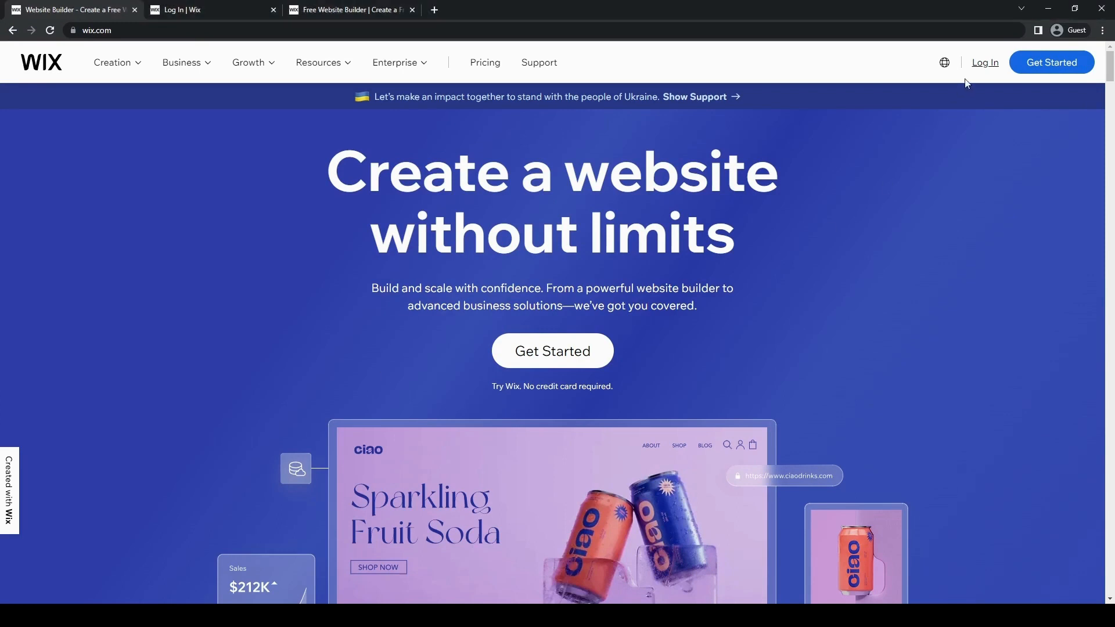
click(186, 14)
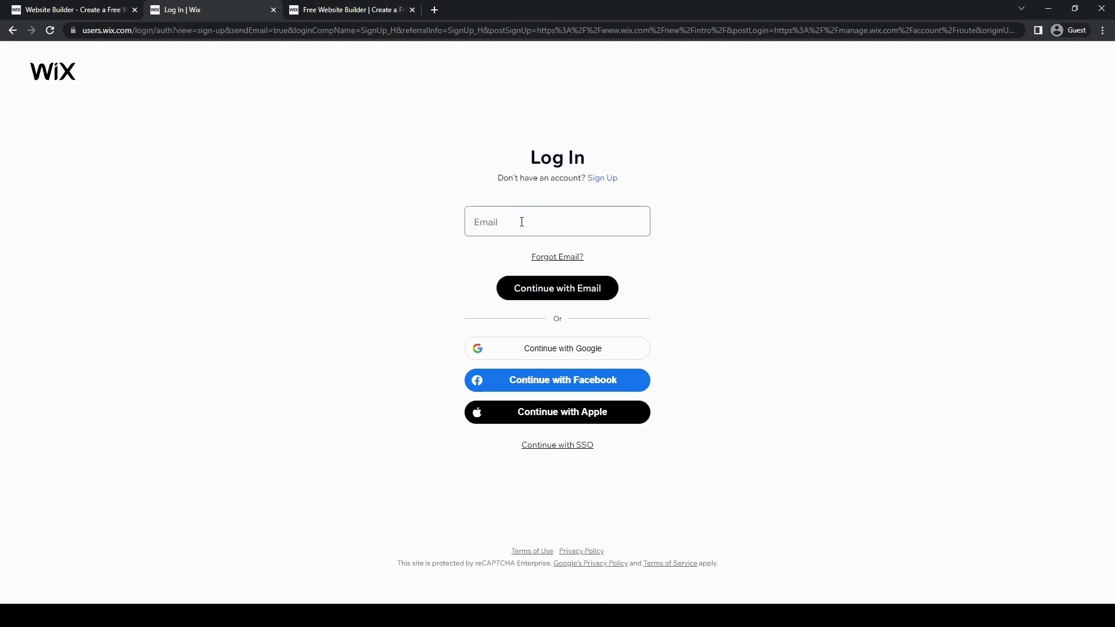
click(488, 233)
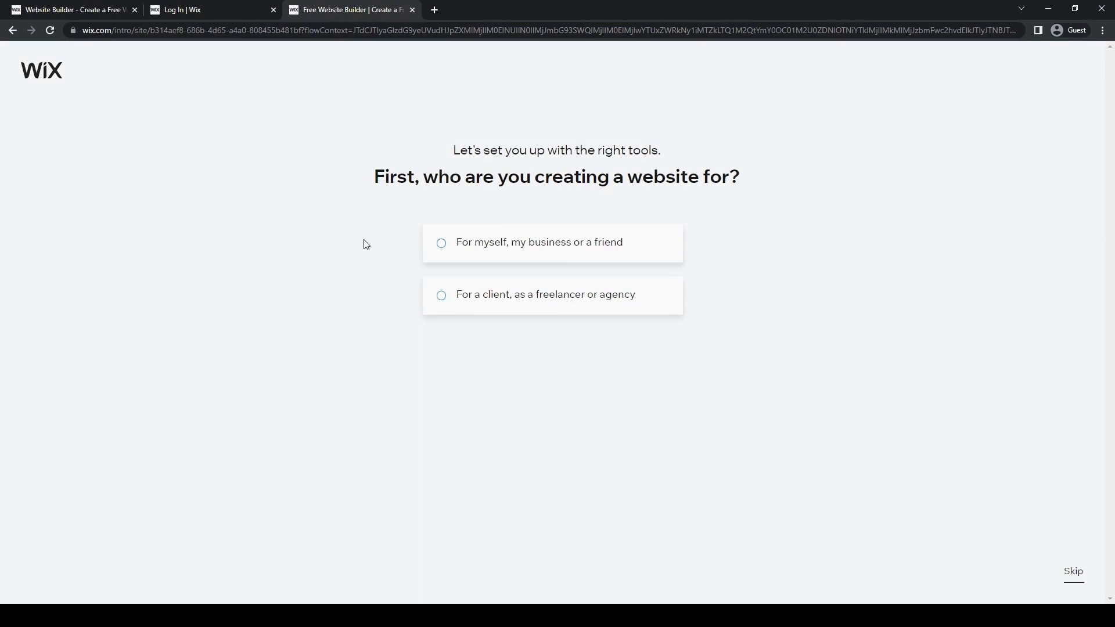
- Answer the site setup questions: website for myself, my business or a friend, and website type real estate rental agency
click(442, 243)
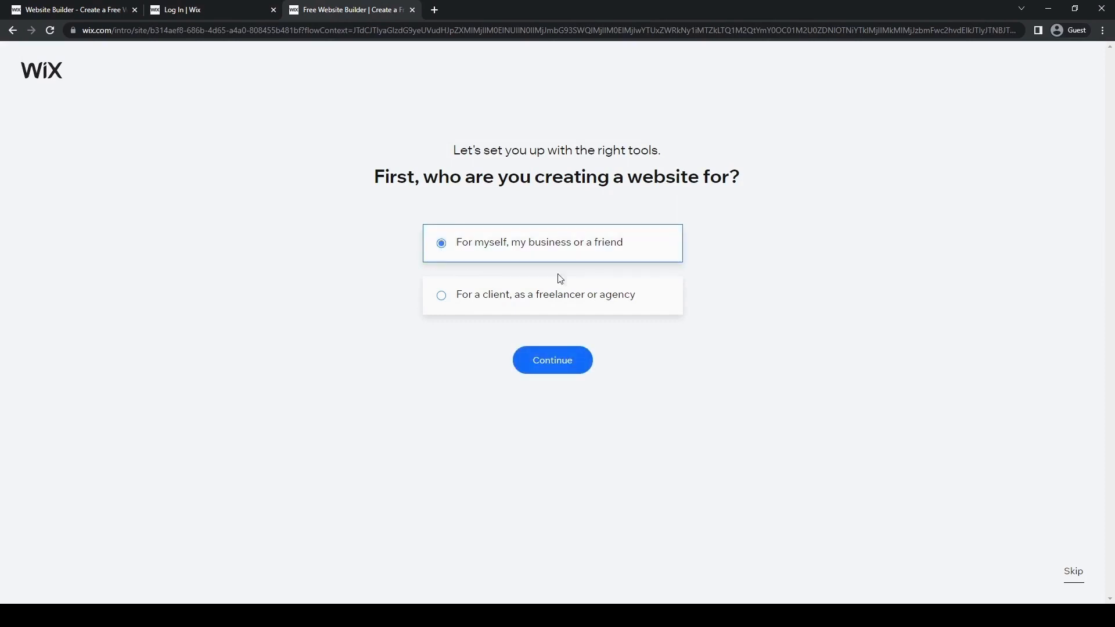
click(555, 364)
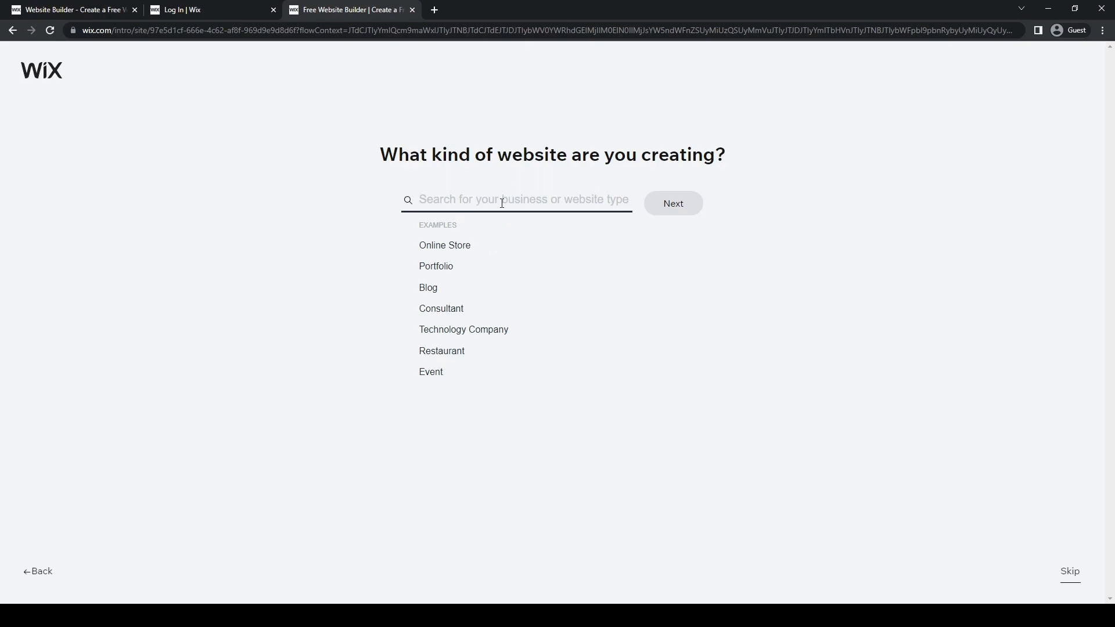
click(502, 203)
text([)
key(BackSpace)
text(real es)
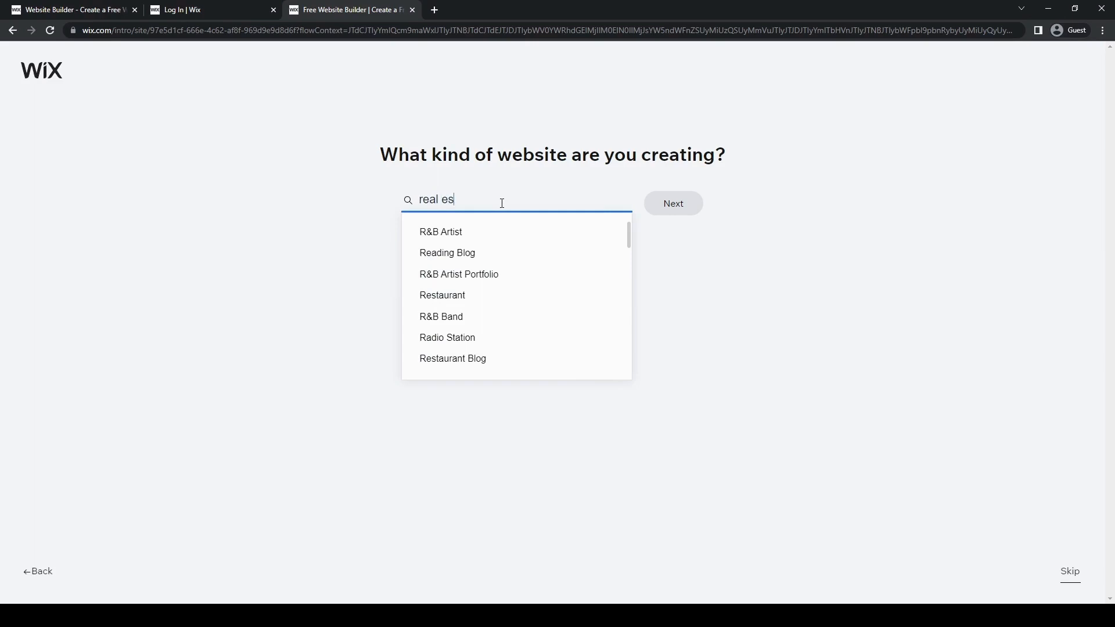
text(tate rental agency)
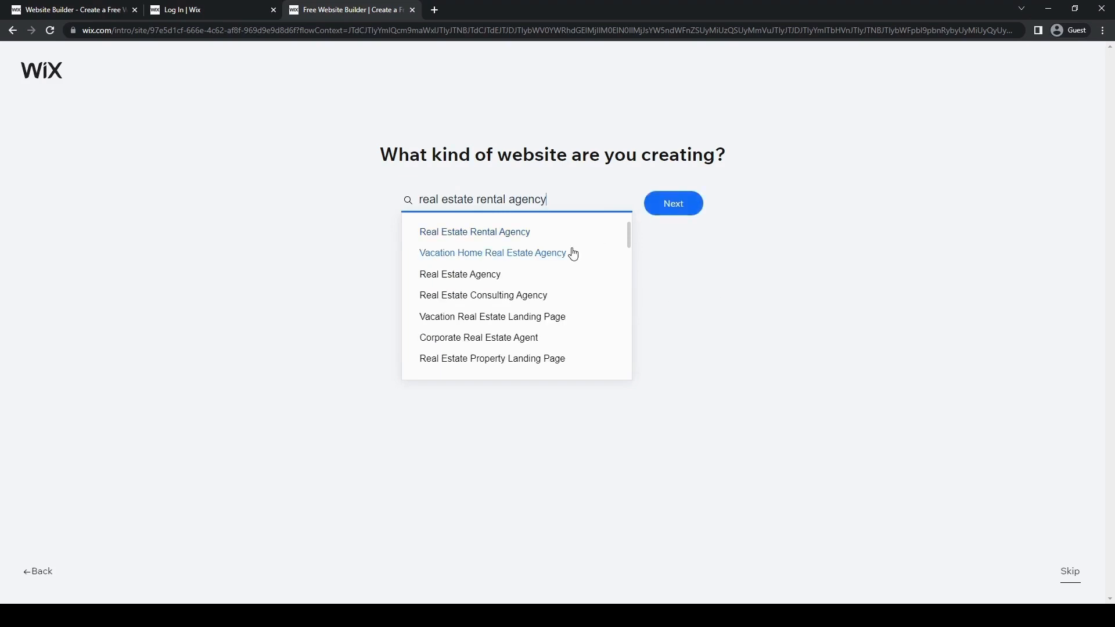
click(550, 235)
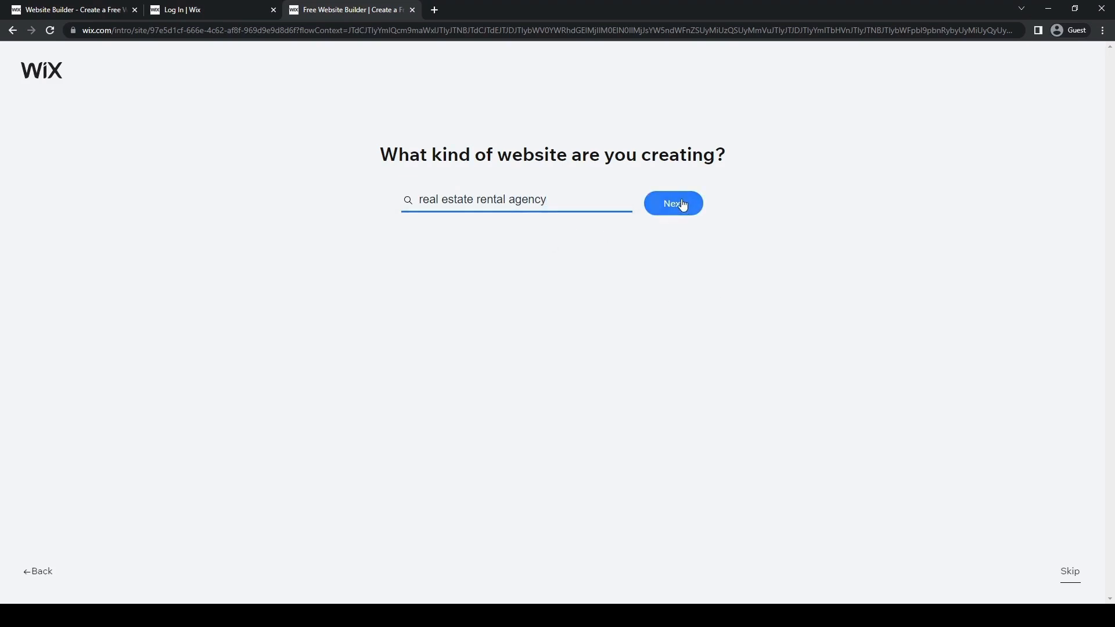
click(681, 207)
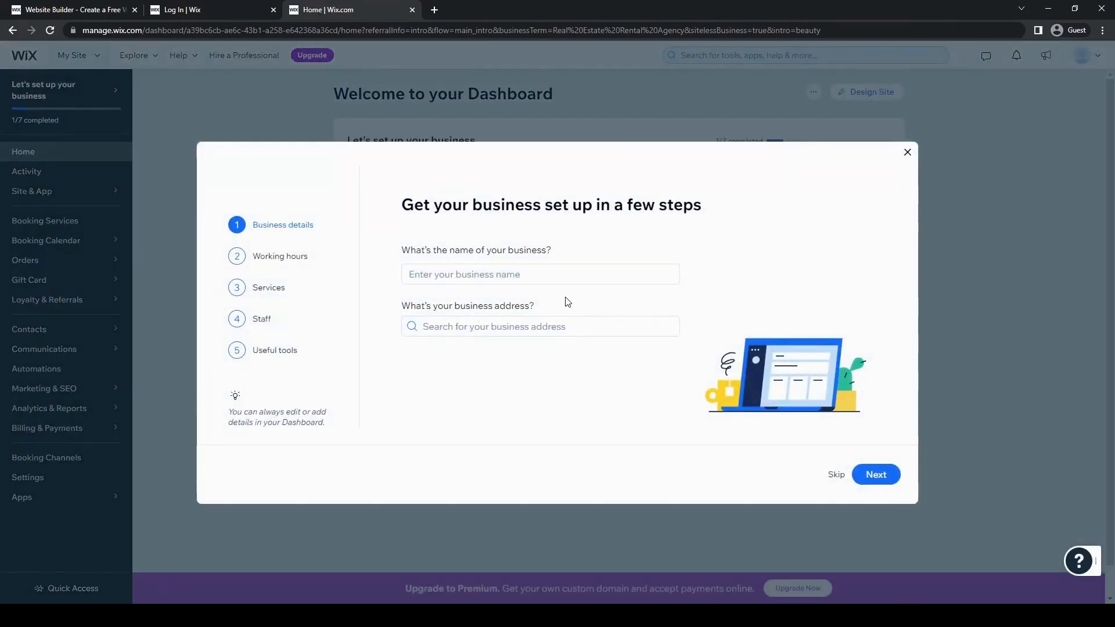
- Skip the business details and the default working hours in the business setup
click(529, 282)
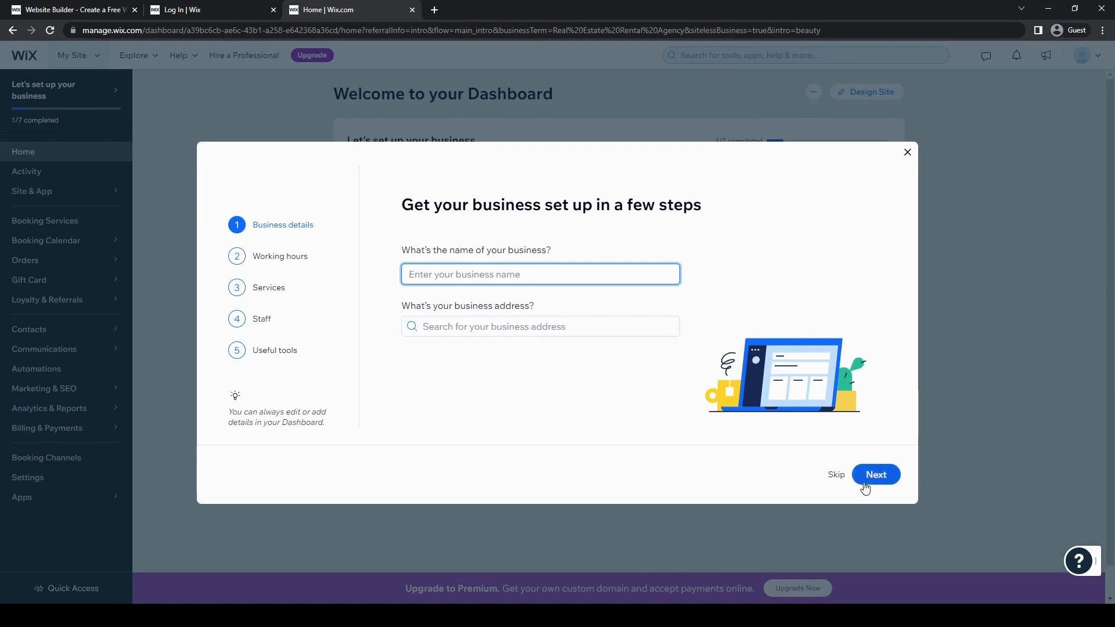
click(834, 475)
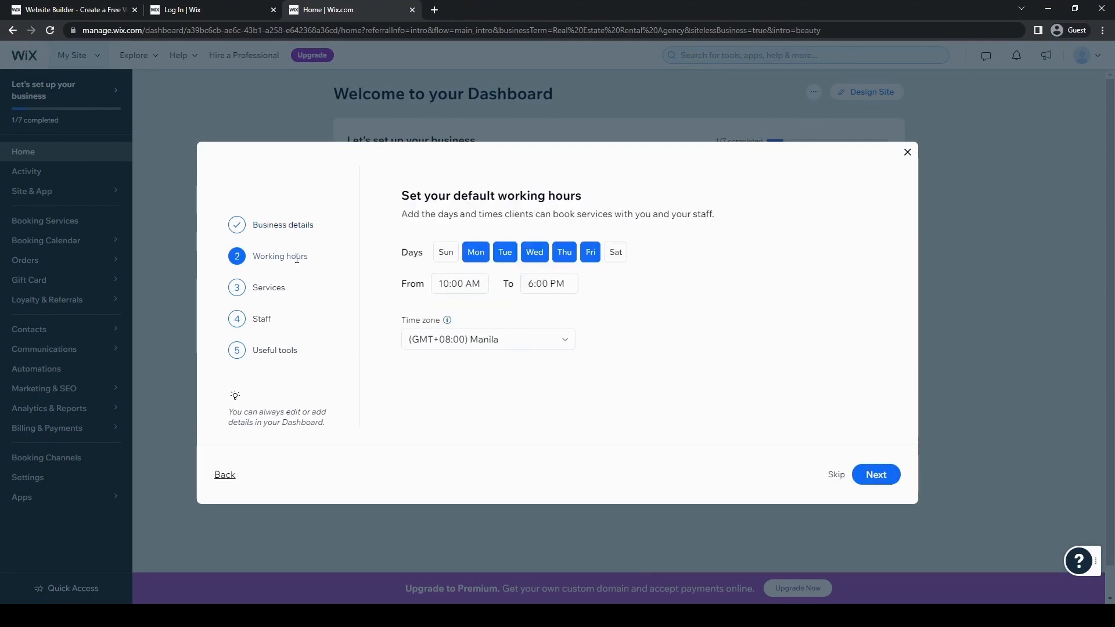
click(836, 475)
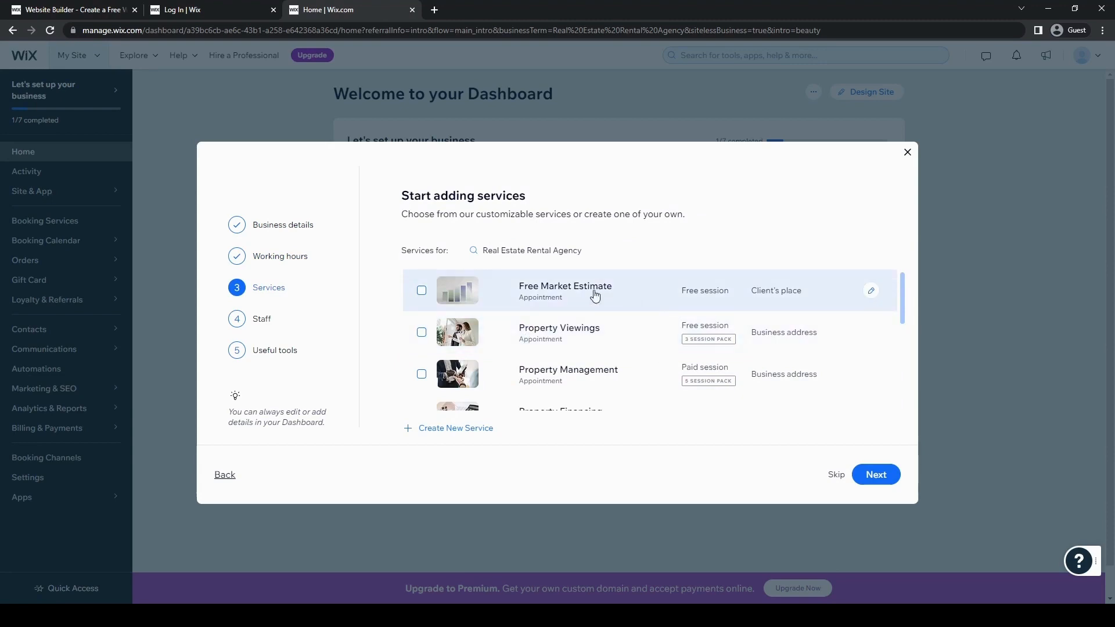
- Look through the suggested Real Estate Rental Agency services and skip adding any of them
scroll(558, 323, down, 2)
scroll(558, 323, down, 3)
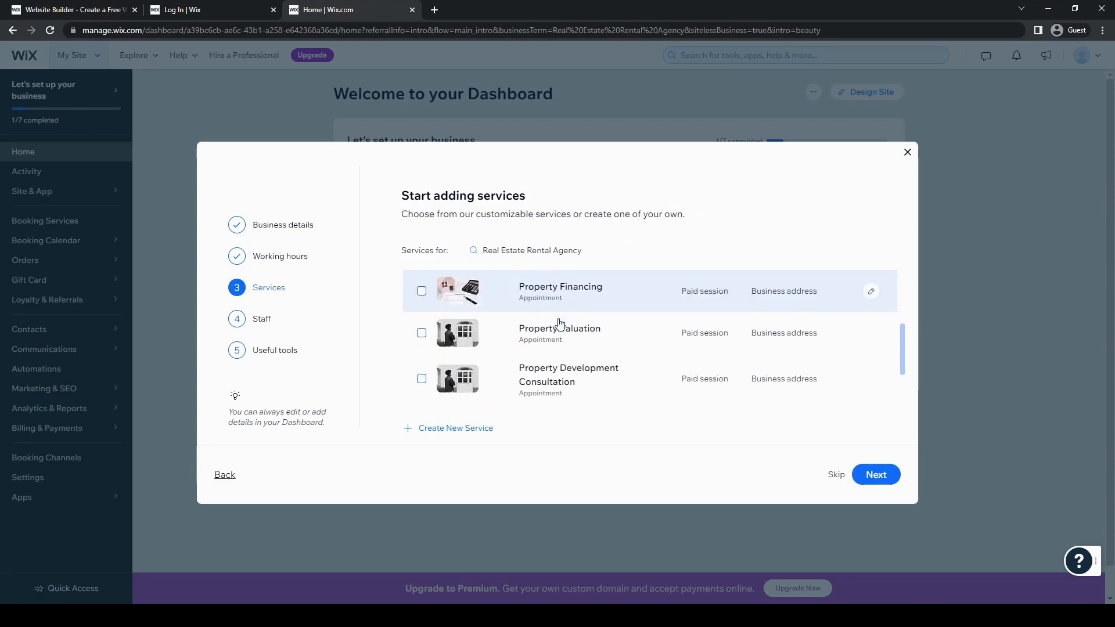
scroll(610, 351, up, 5)
scroll(613, 353, down, 3)
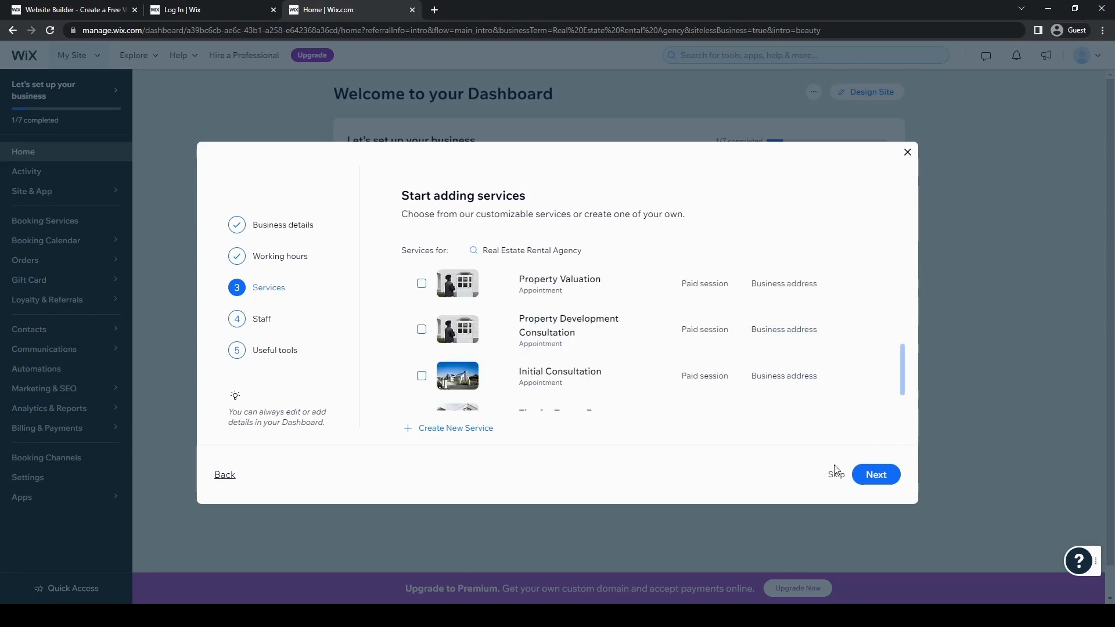
click(836, 474)
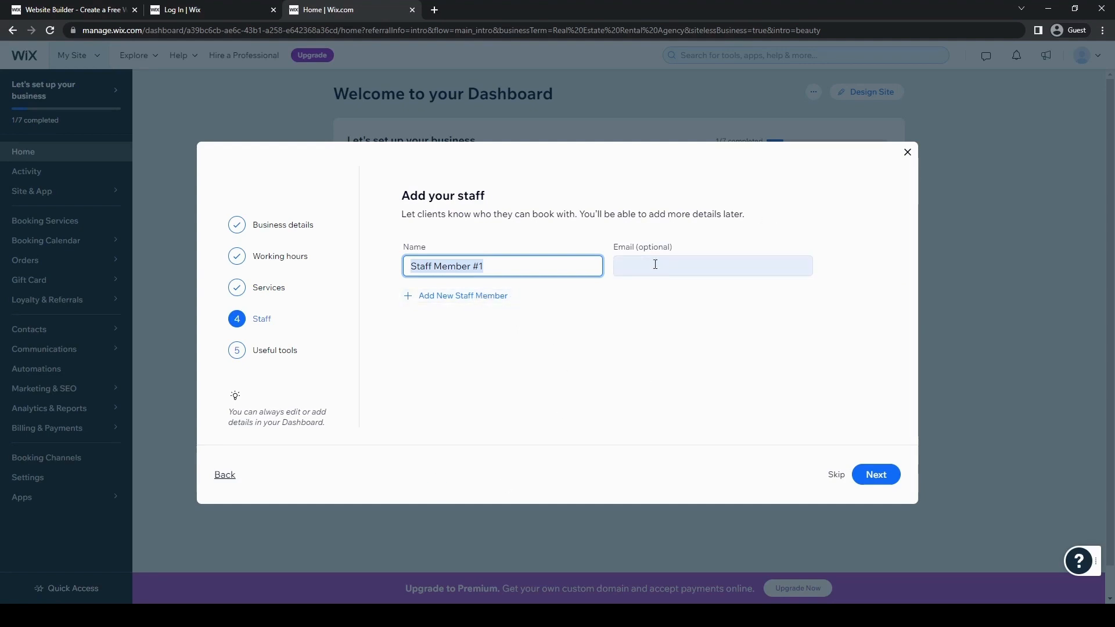
- Skip adding staff and finish the business setup by continuing to the dashboard
click(681, 404)
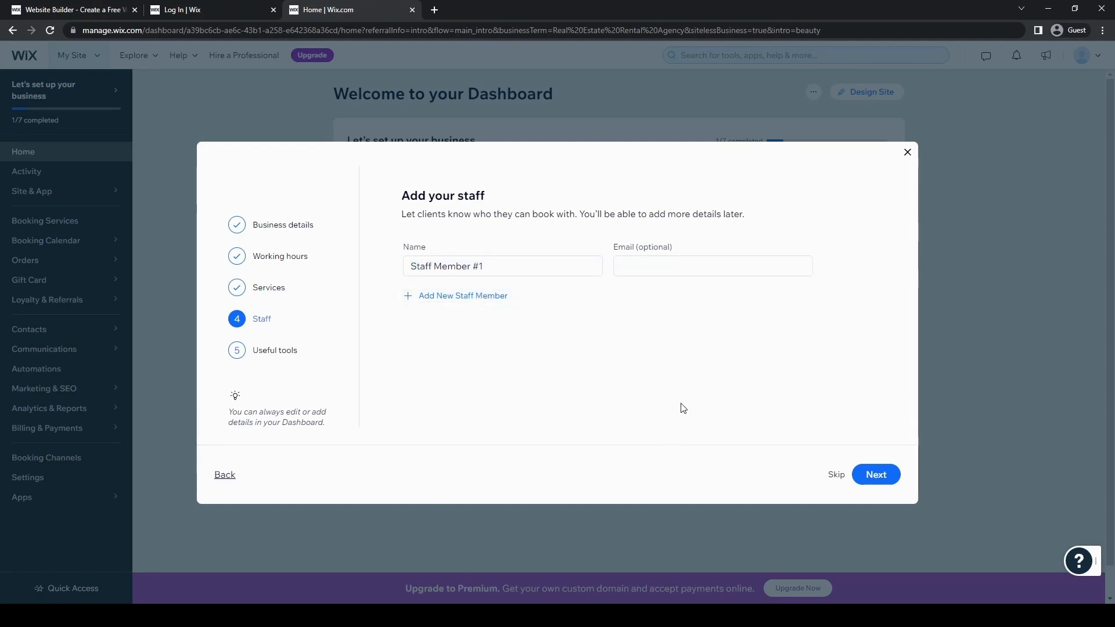
click(835, 477)
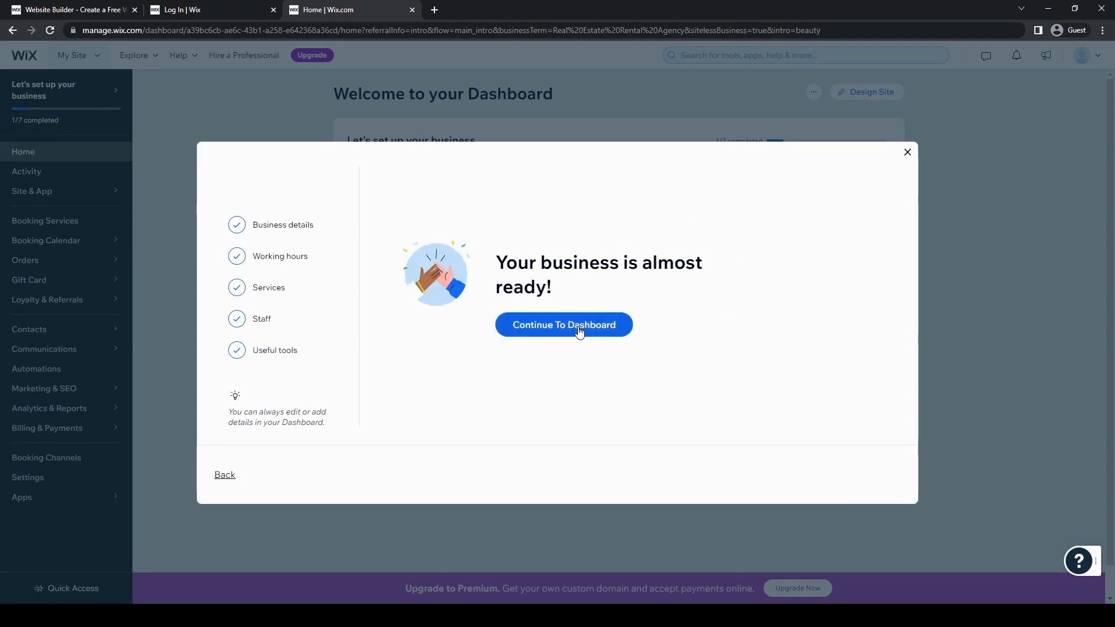
click(578, 330)
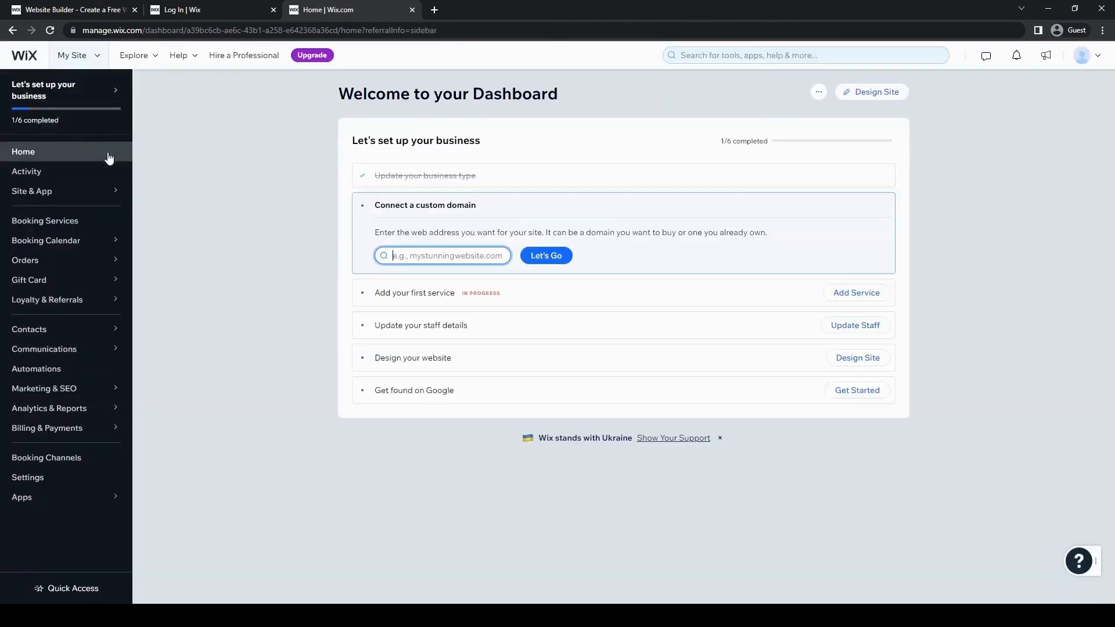
- Start designing the site from the dashboard, choosing to customize a designed template
click(813, 91)
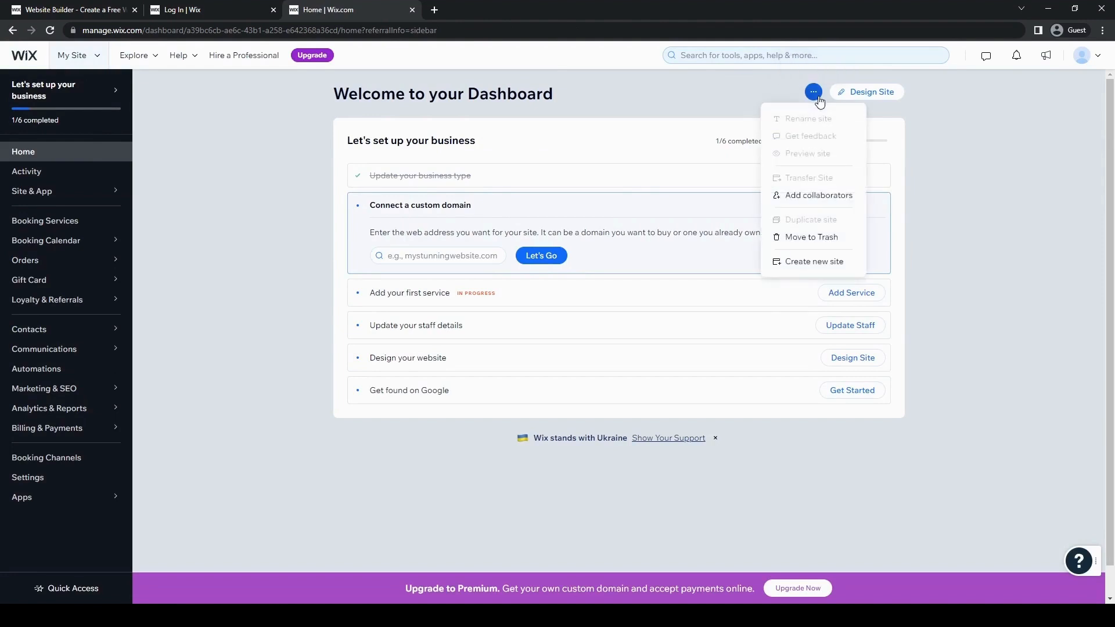
click(737, 102)
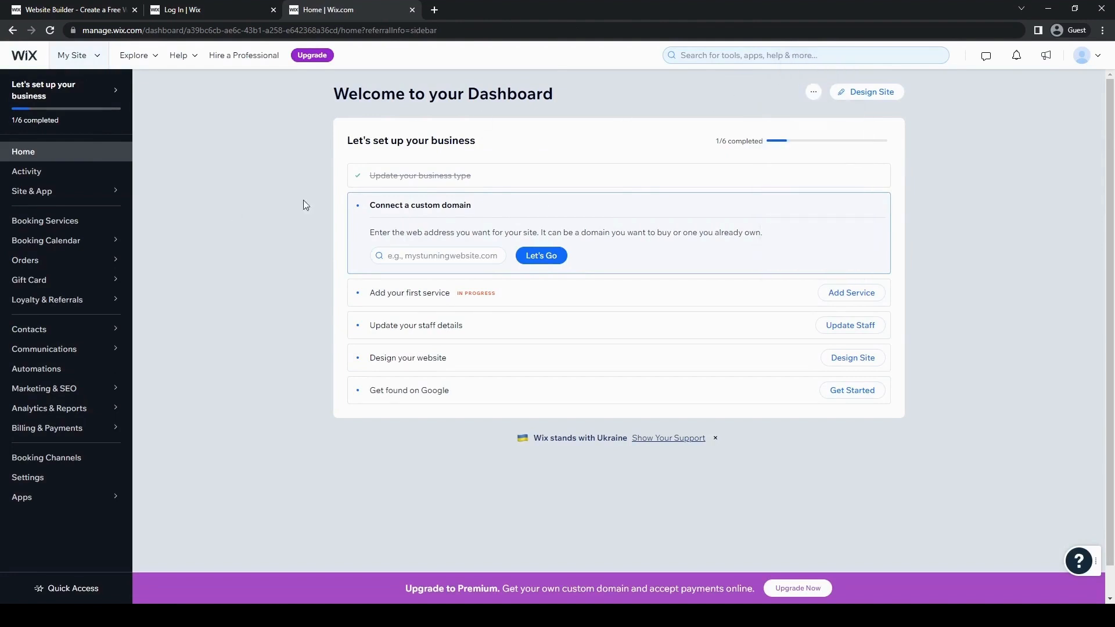
click(876, 95)
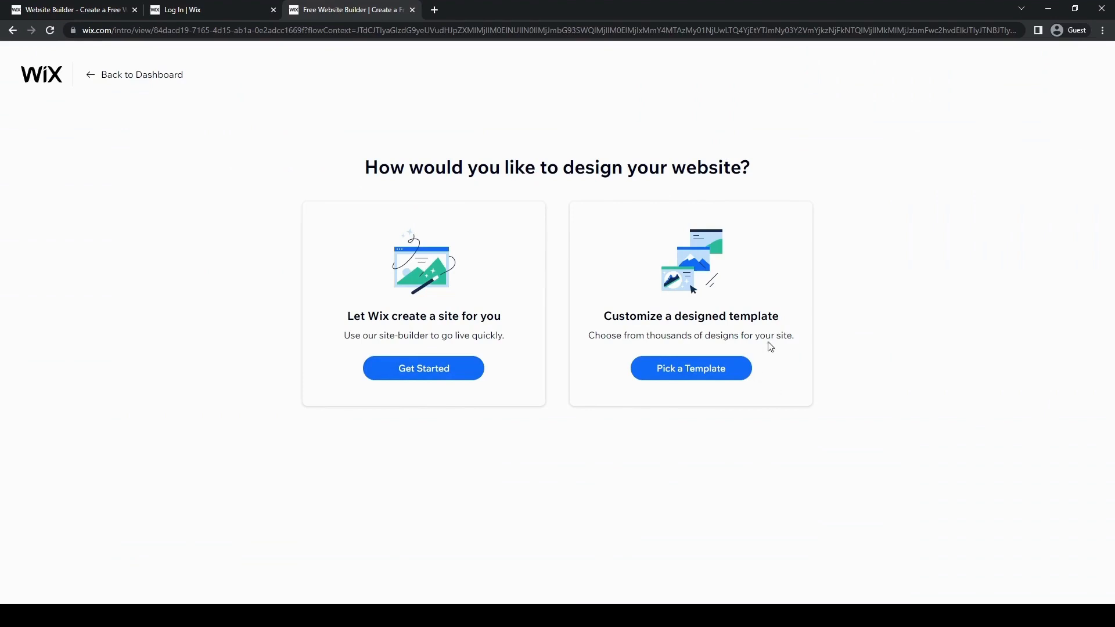
click(696, 369)
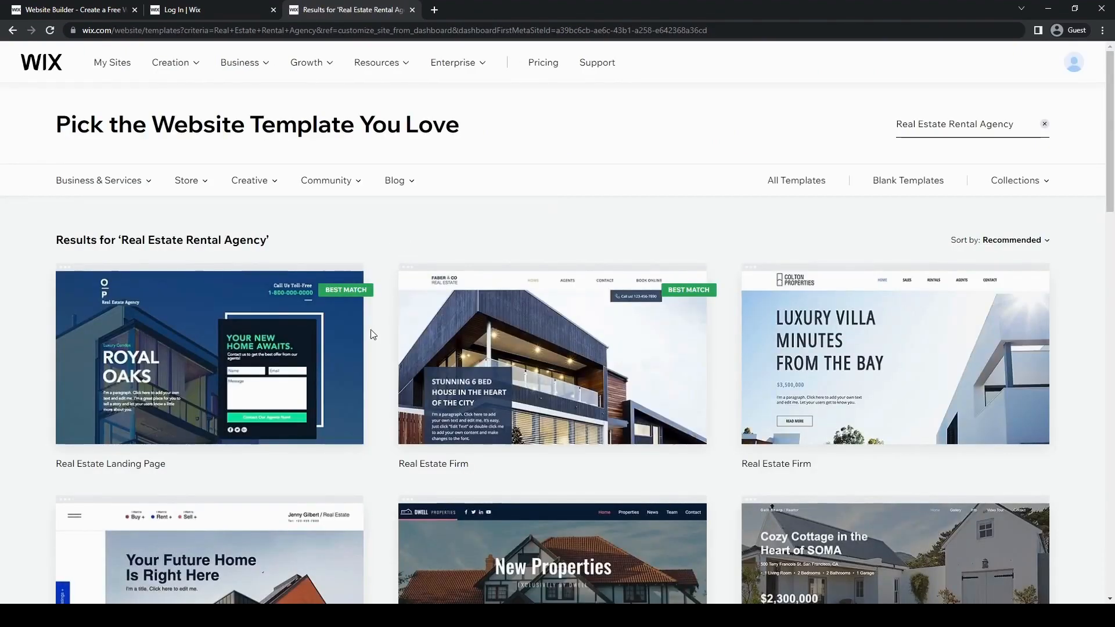
- Browse the first page of website templates for Real Estate Rental Agency
scroll(369, 298, down, 5)
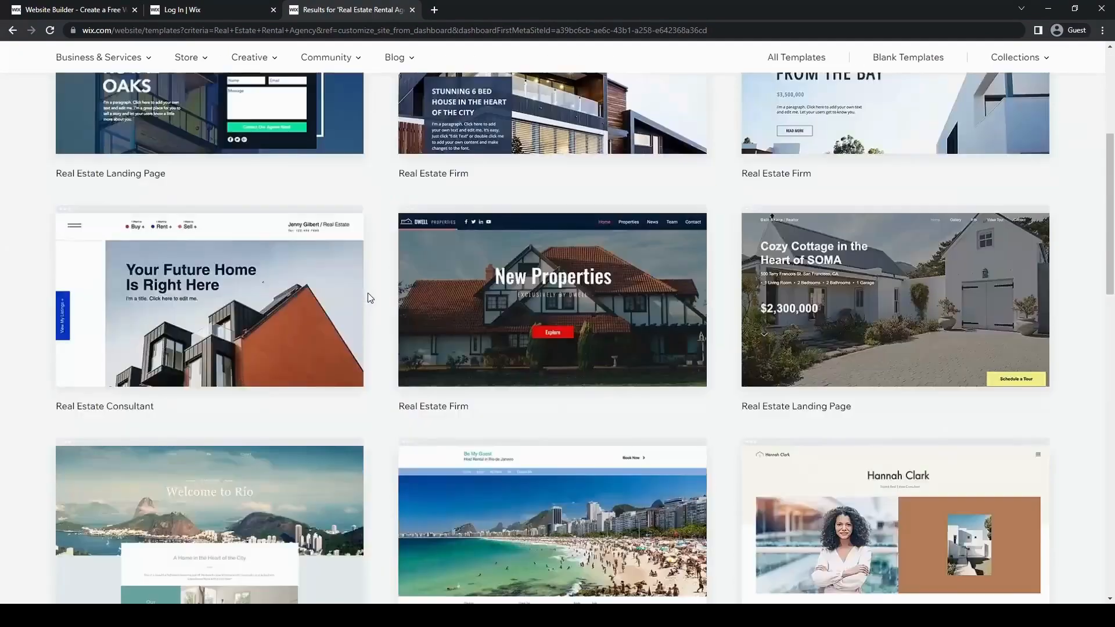
scroll(371, 298, down, 15)
scroll(652, 378, up, 13)
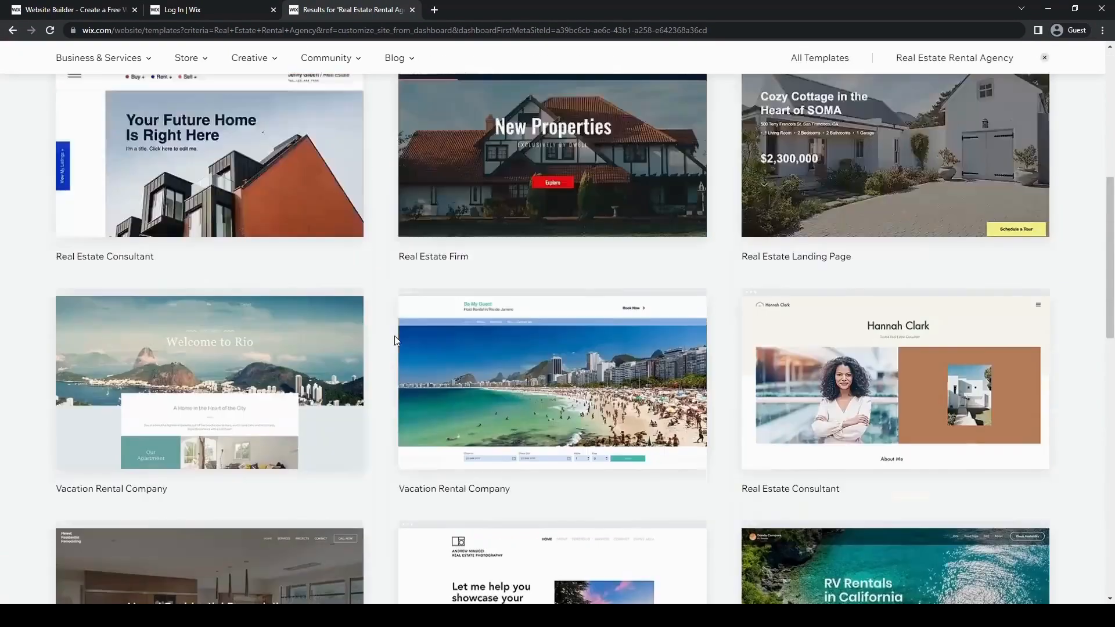
scroll(395, 339, up, 8)
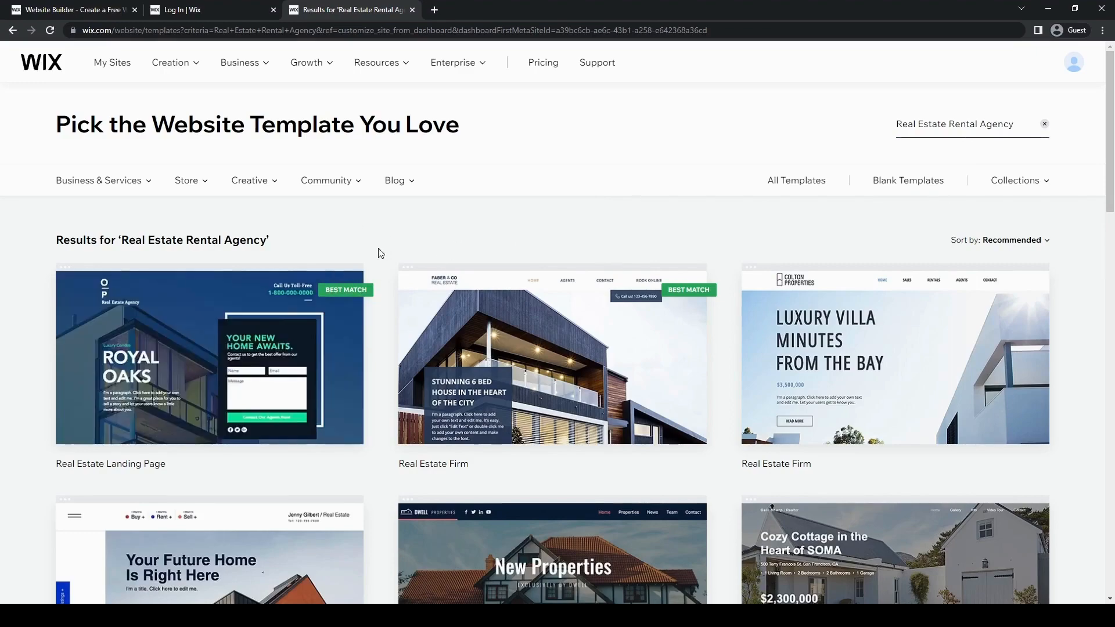
scroll(35, 303, down, 3)
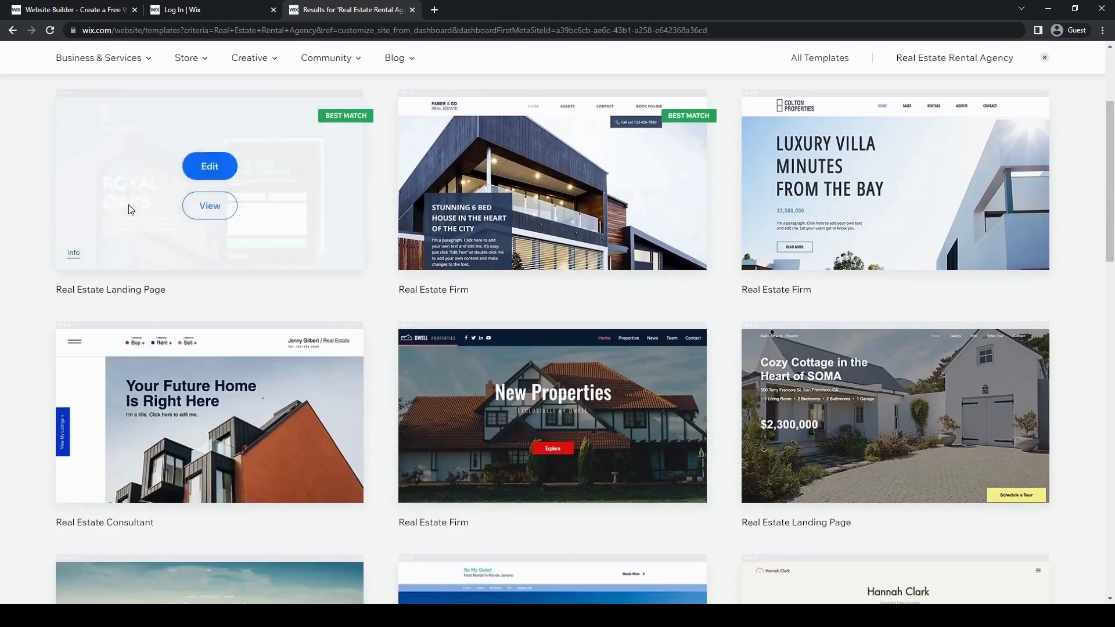
scroll(23, 300, down, 4)
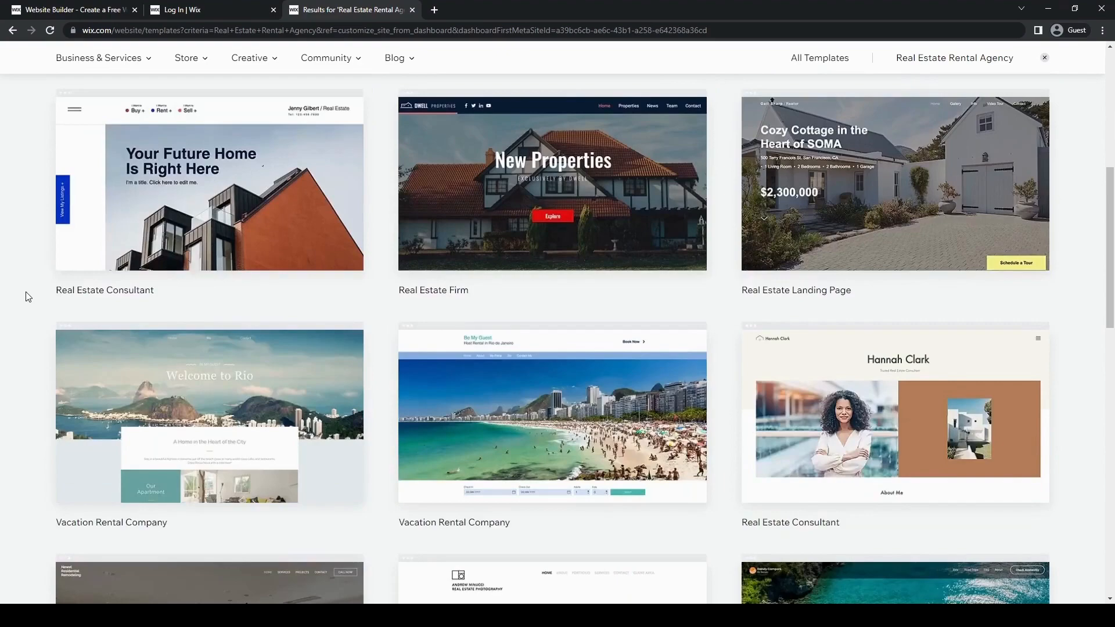
scroll(27, 296, down, 6)
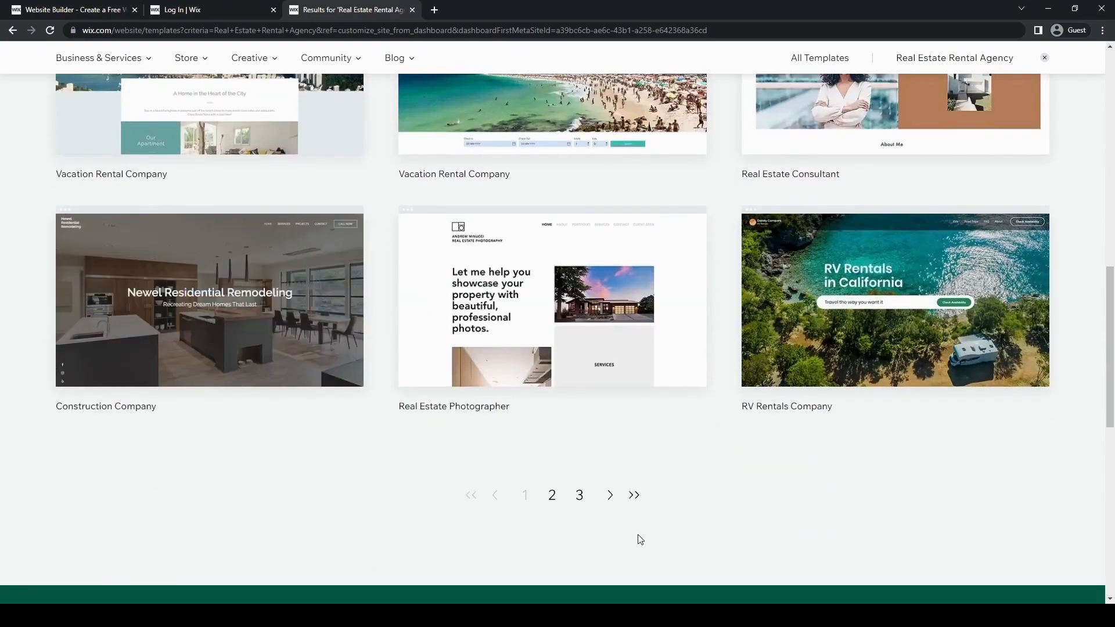
- Browse the second page of template results and preview the Interior Designer template
click(610, 495)
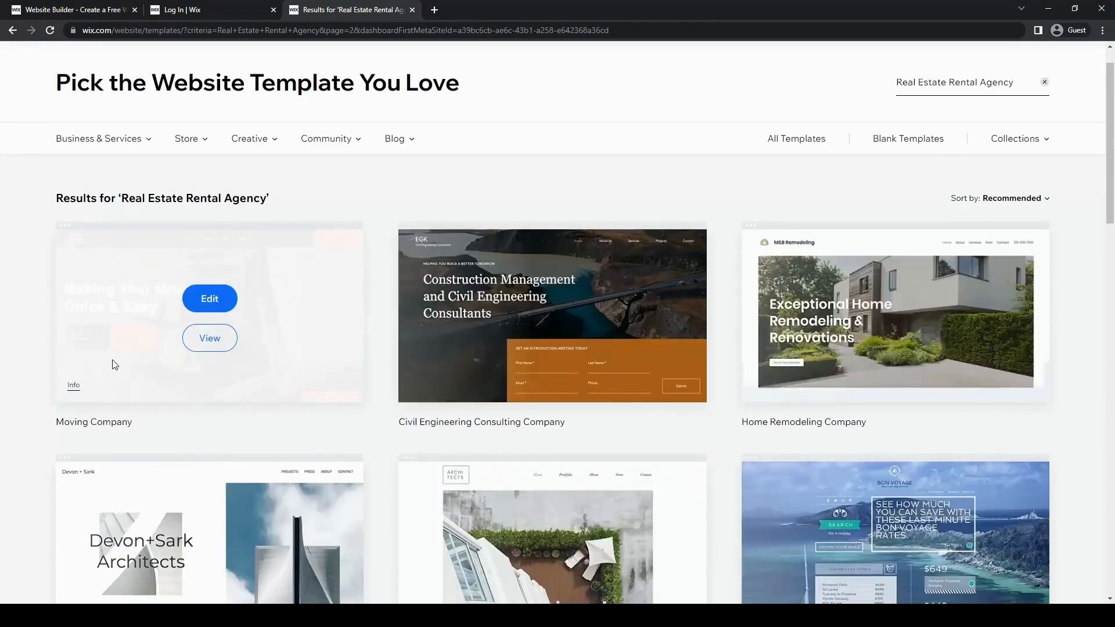
scroll(88, 363, down, 2)
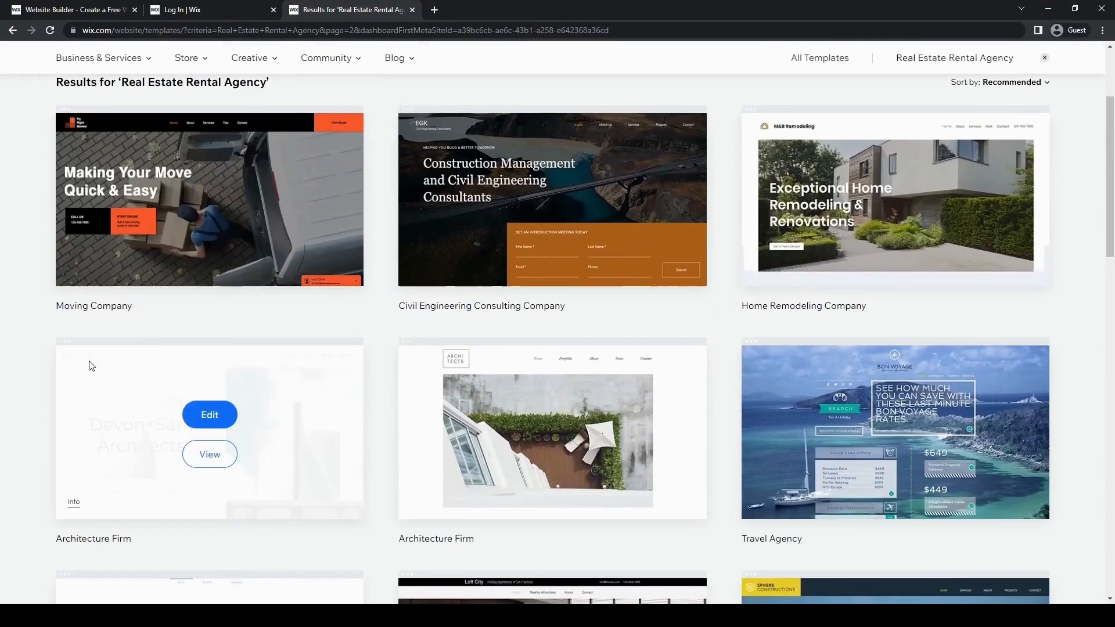
scroll(2, 381, down, 2)
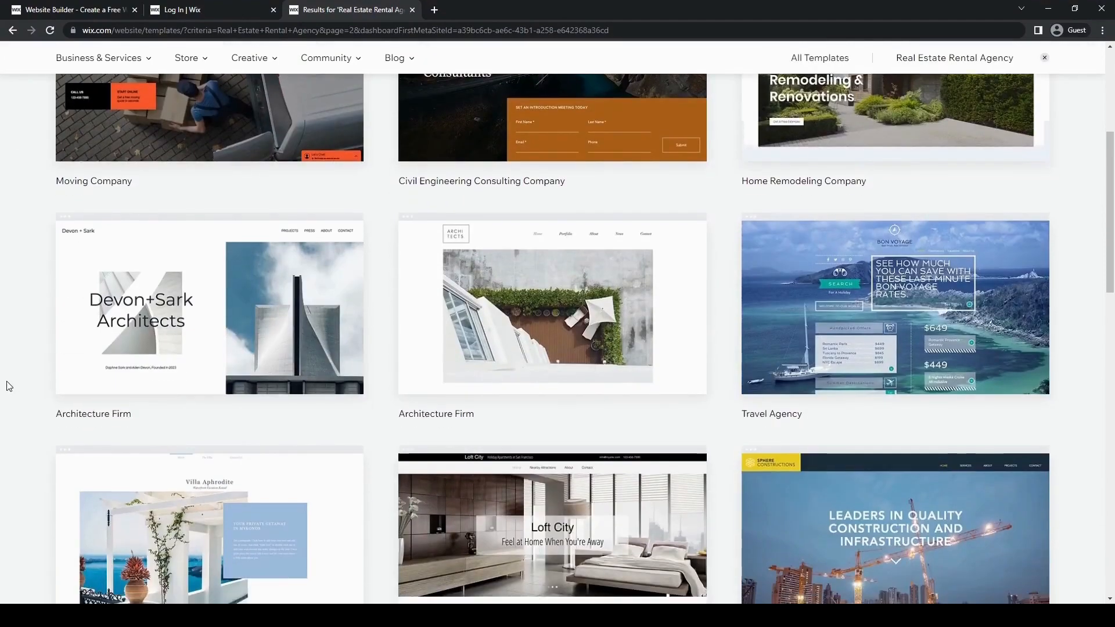
scroll(10, 378, down, 3)
scroll(12, 374, down, 9)
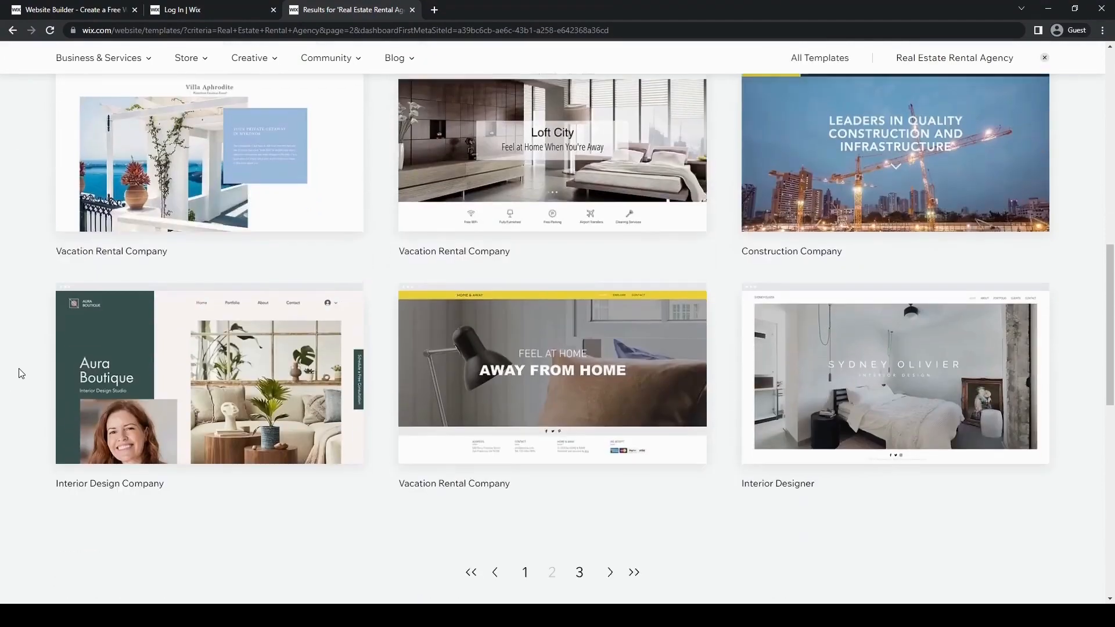
scroll(504, 427, up, 3)
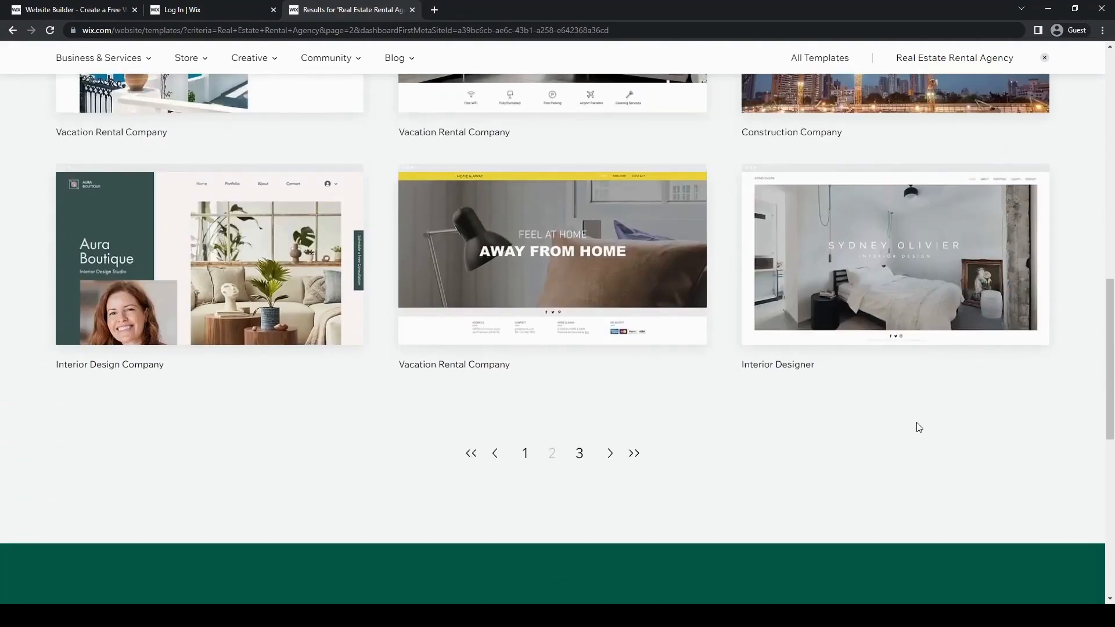
mouse_move(886, 290)
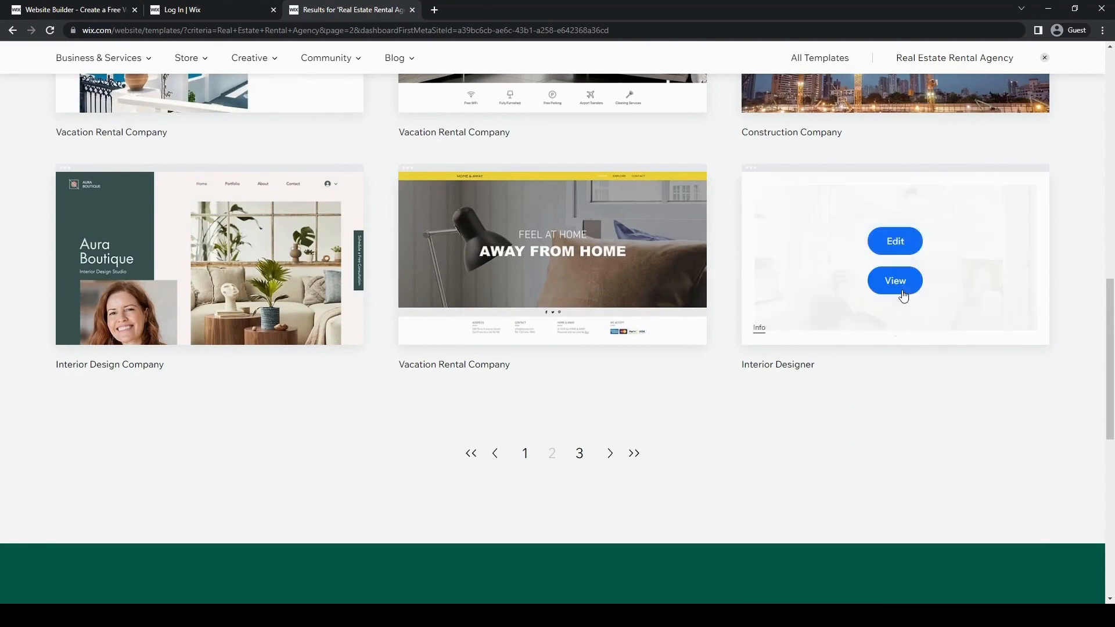
click(904, 284)
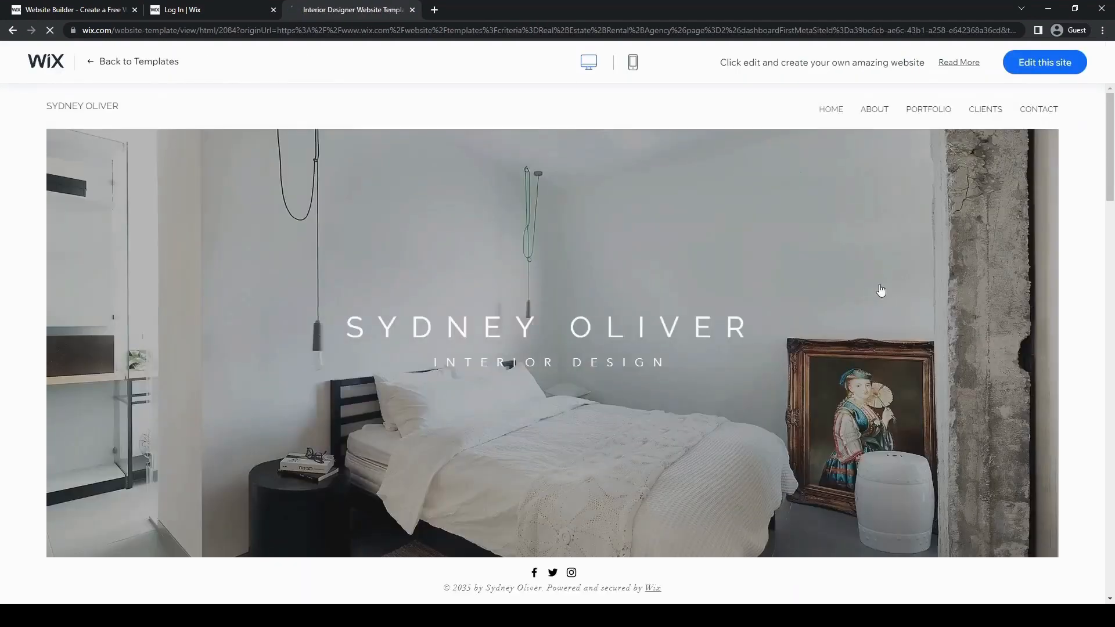
- Review the Interior Designer template preview, dismiss the starting-point prompt, and choose to edit the site with this template
scroll(448, 339, down, 10)
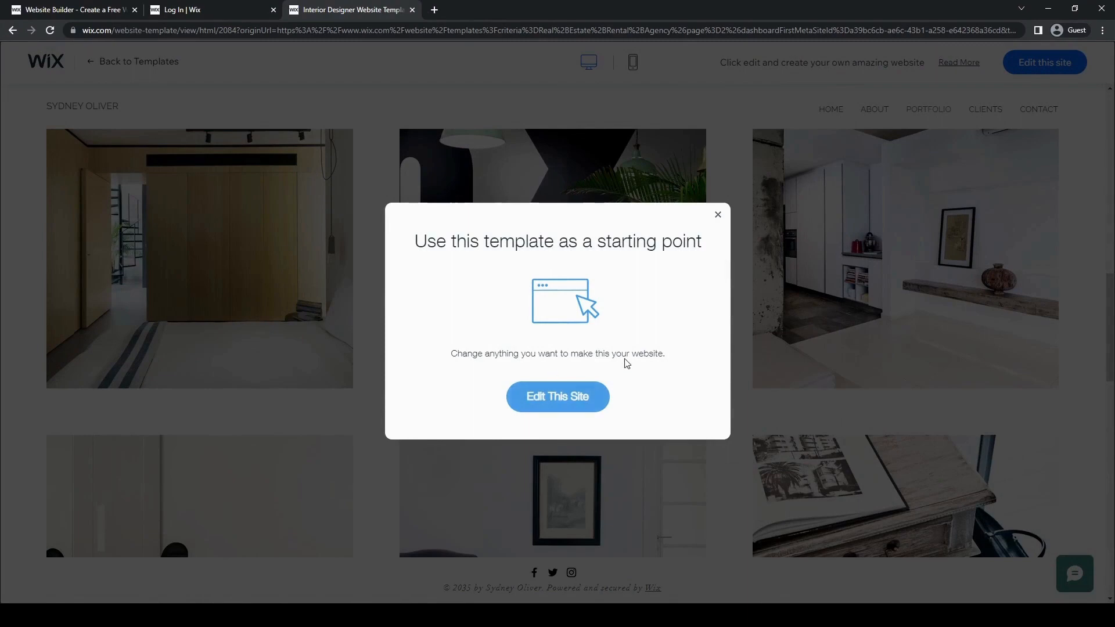
click(718, 216)
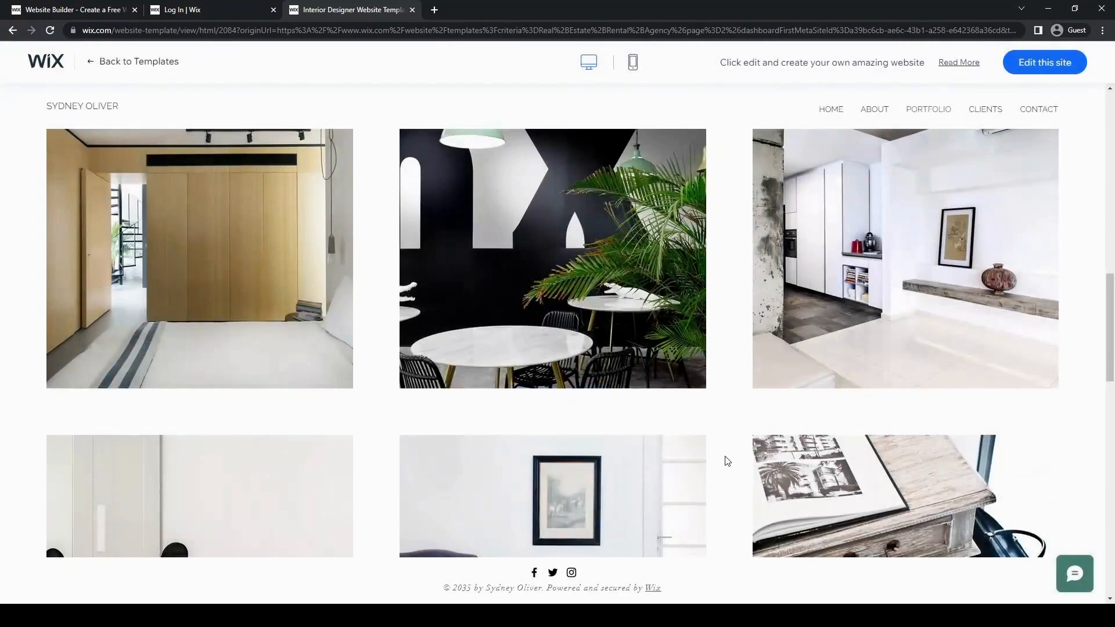
scroll(716, 447, down, 10)
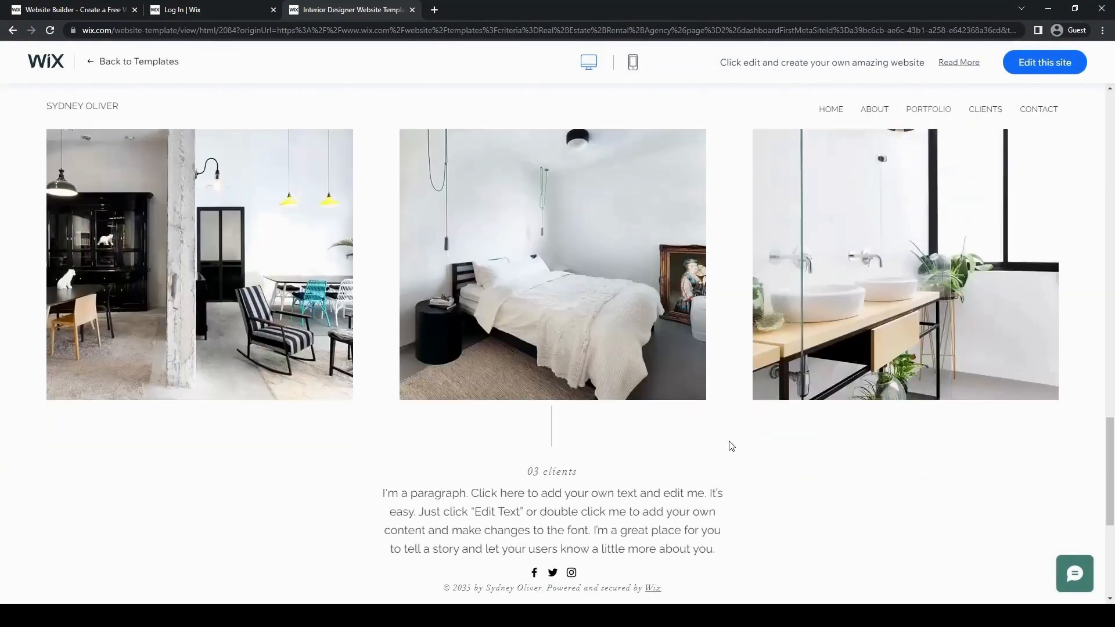
scroll(221, 449, down, 5)
scroll(201, 439, up, 5)
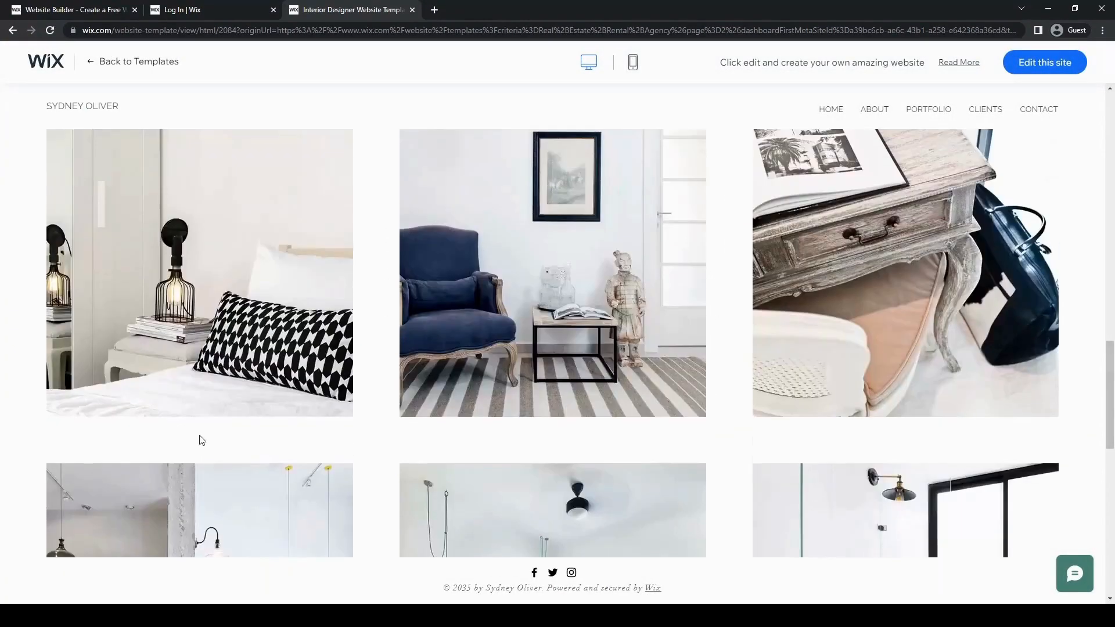
scroll(680, 453, up, 10)
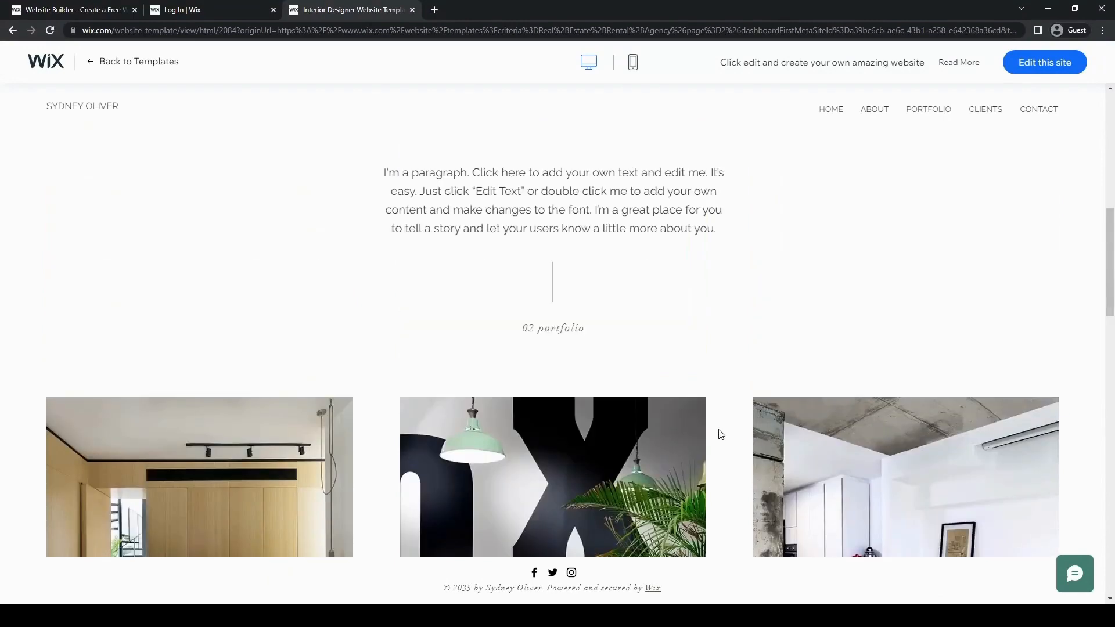
scroll(725, 437, up, 10)
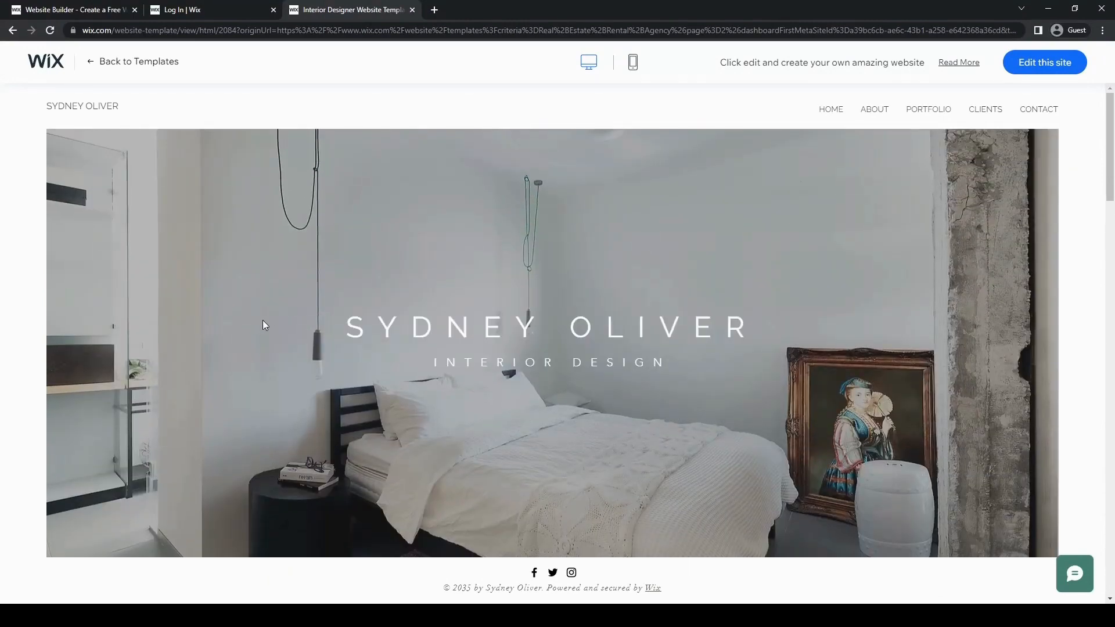
scroll(327, 392, down, 5)
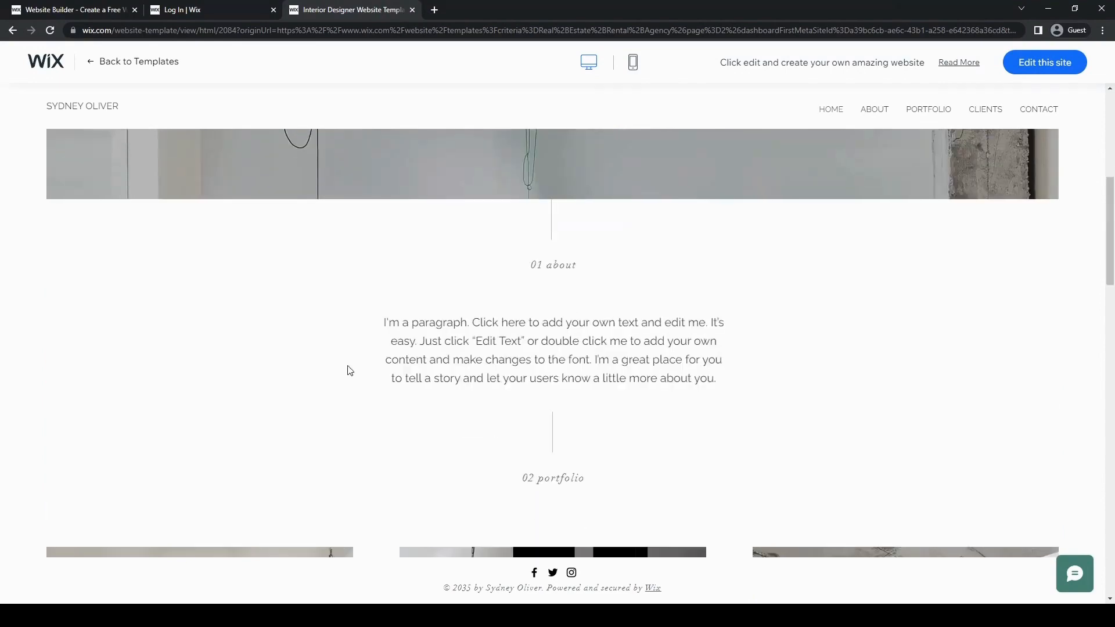
scroll(348, 366, up, 5)
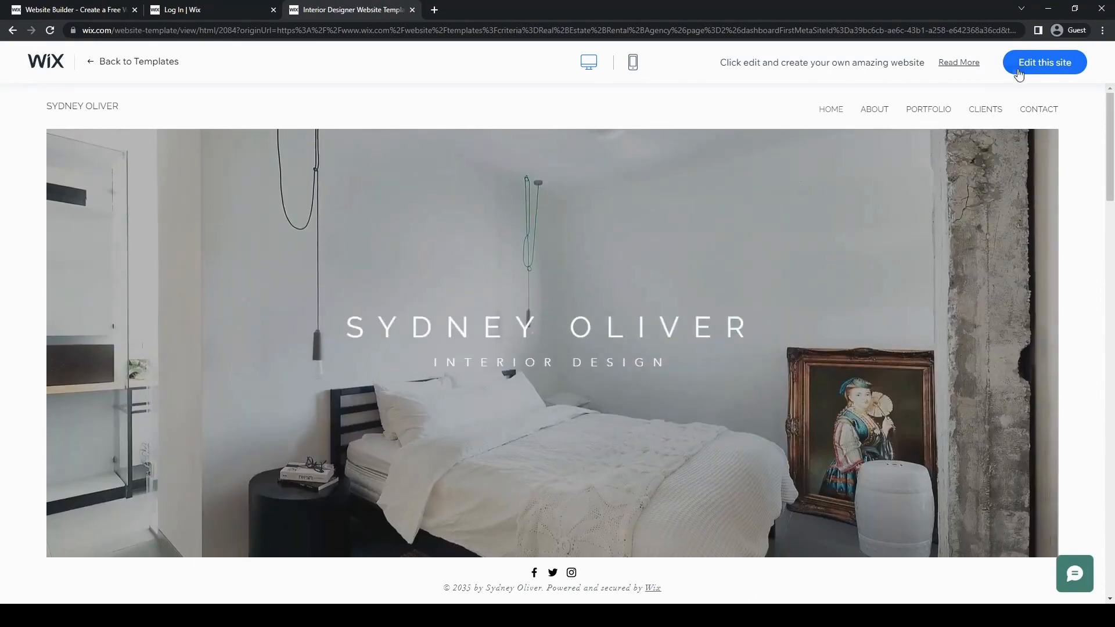
click(1054, 68)
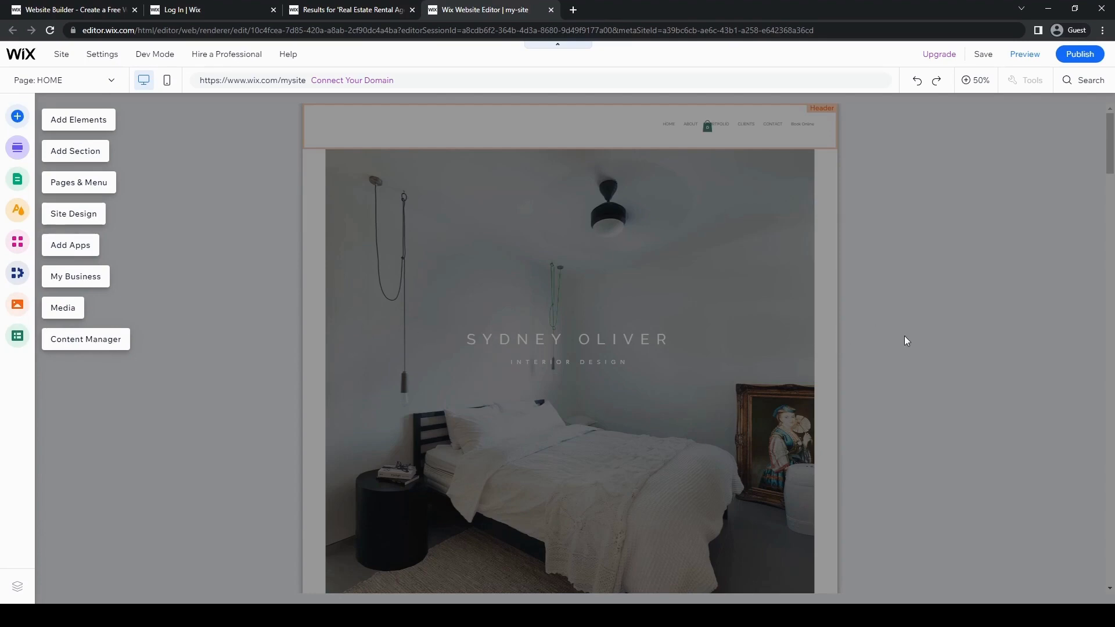
- Examine the template's home page in the editor from the header down to the contact section and footer
scroll(325, 389, down, 4)
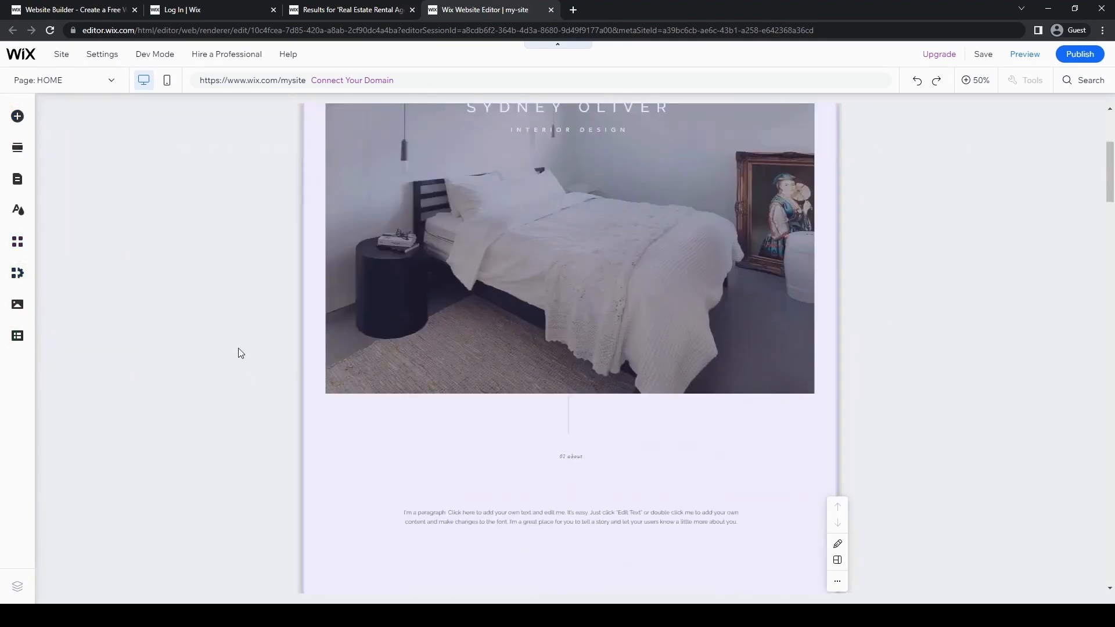
scroll(241, 353, up, 4)
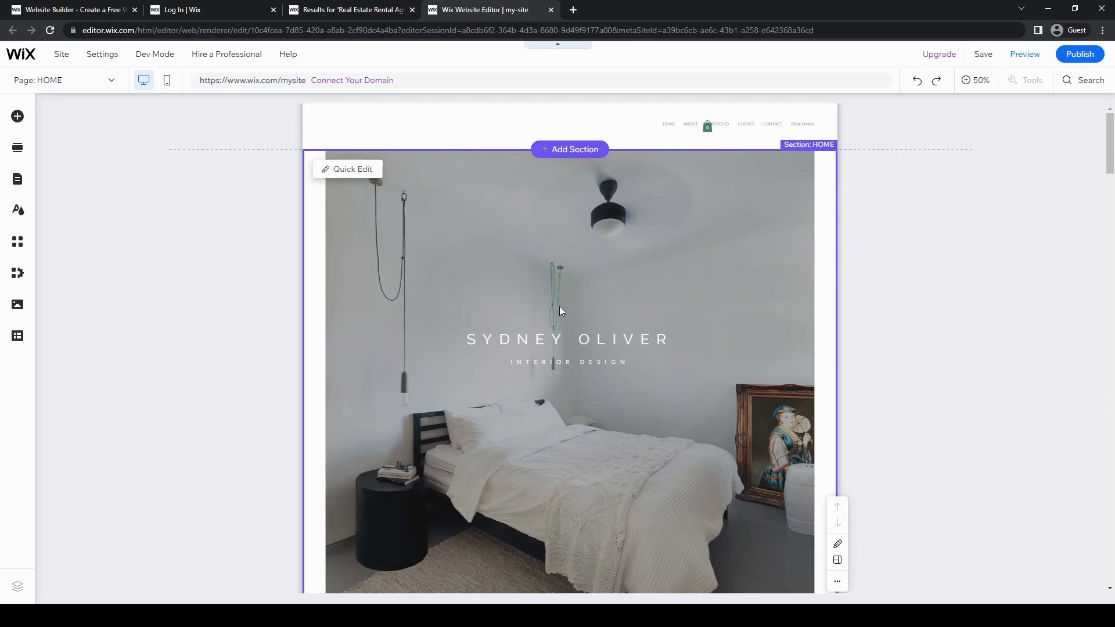
scroll(573, 288, down, 3)
scroll(583, 283, up, 3)
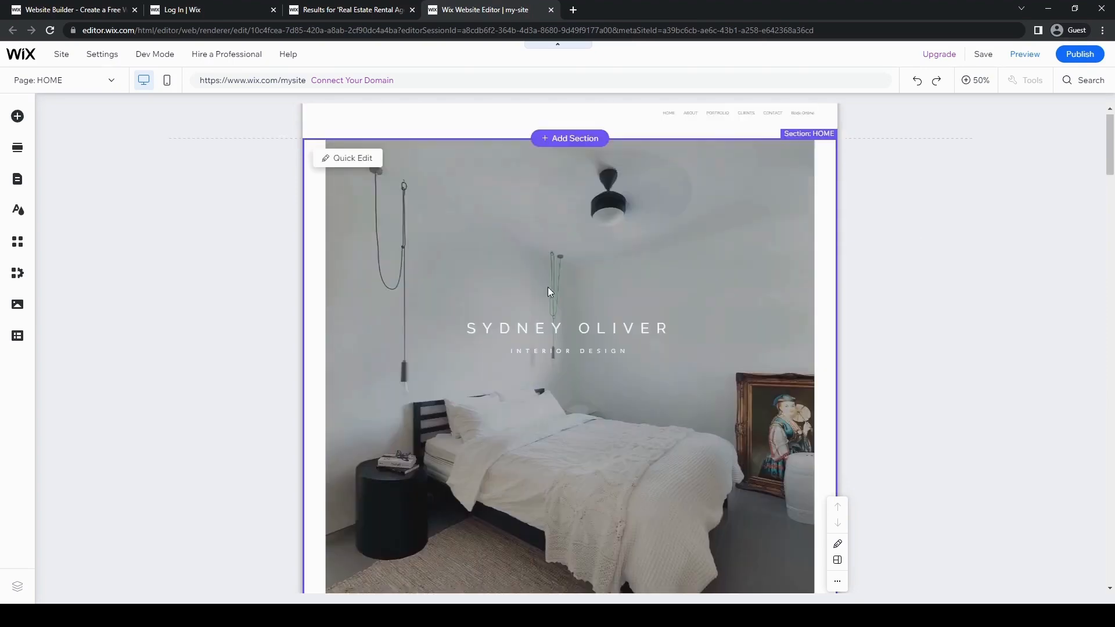
scroll(548, 287, down, 4)
scroll(556, 283, down, 5)
scroll(556, 283, up, 4)
scroll(556, 283, up, 4)
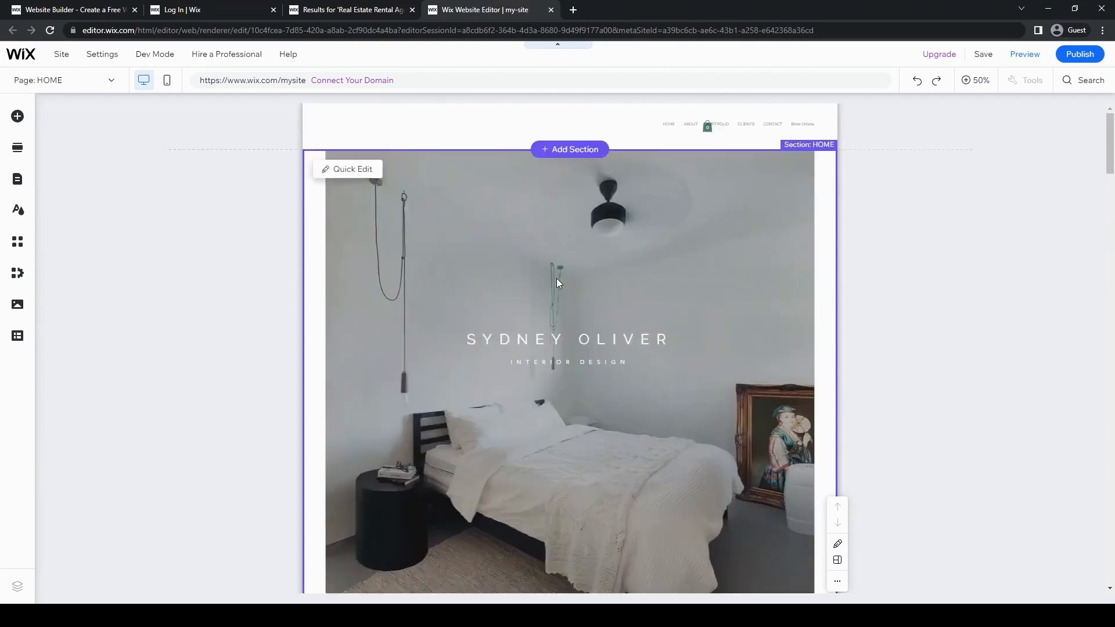
scroll(556, 283, down, 5)
scroll(556, 283, down, 10)
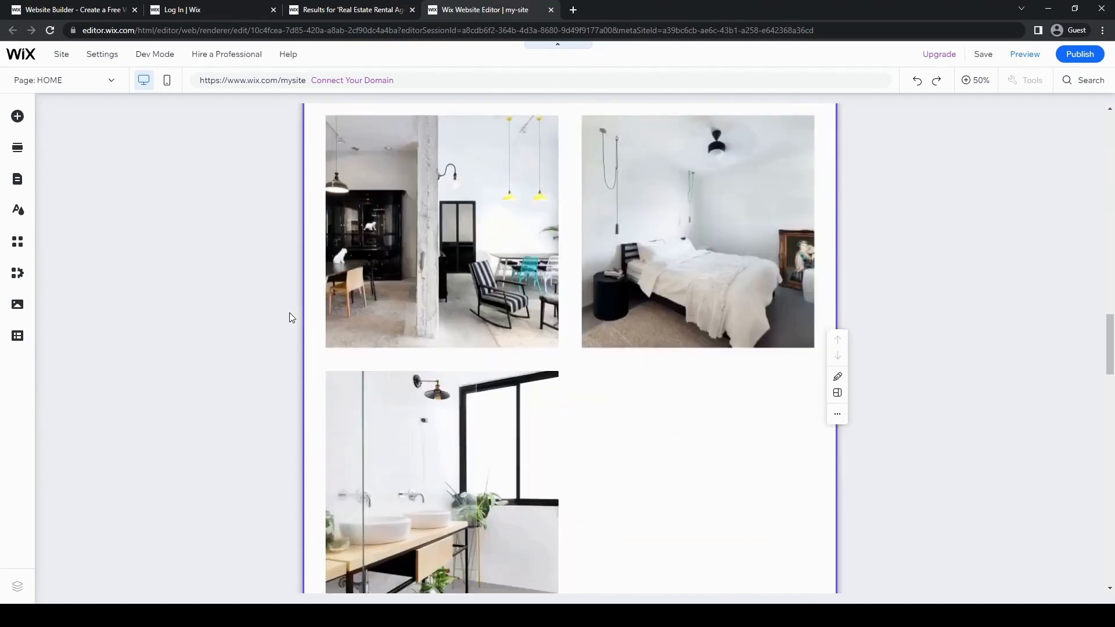
scroll(295, 306, down, 10)
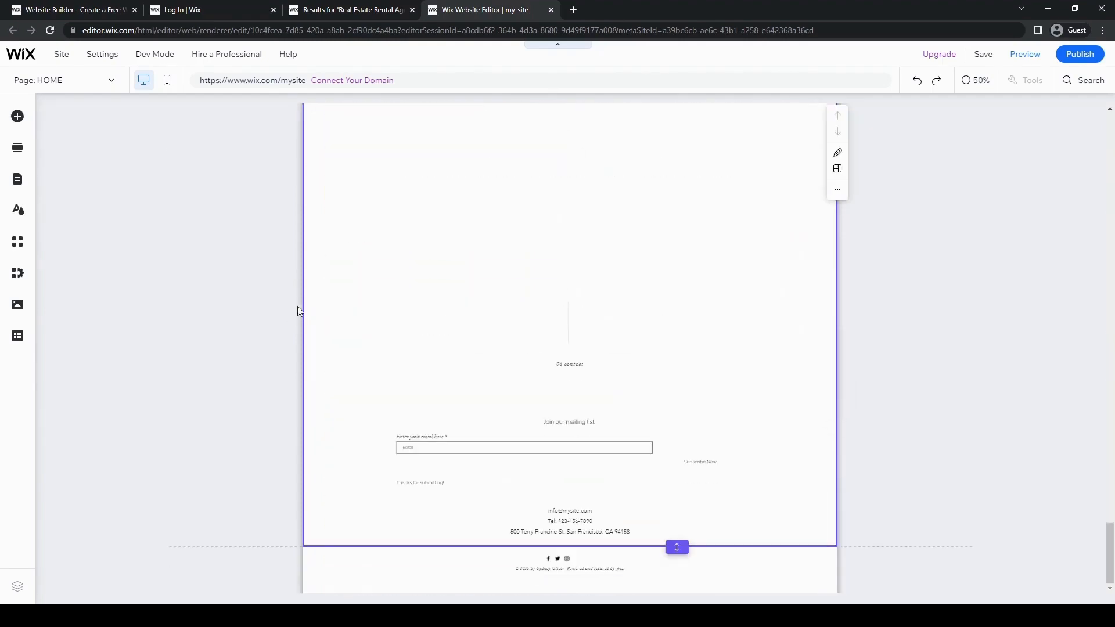
scroll(271, 259, up, 5)
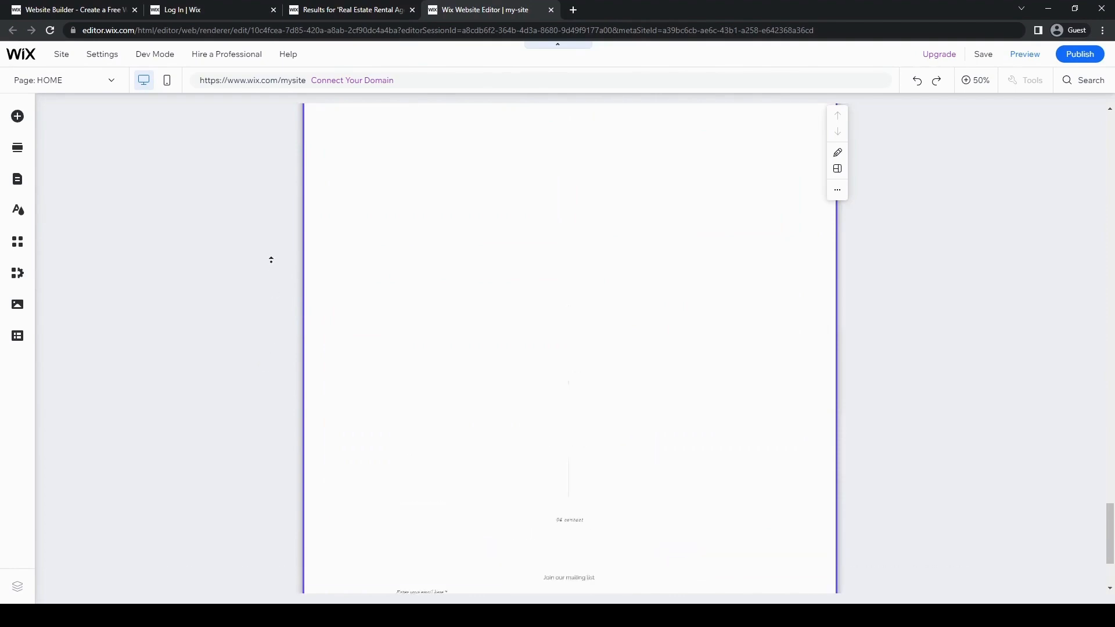
scroll(292, 221, up, 10)
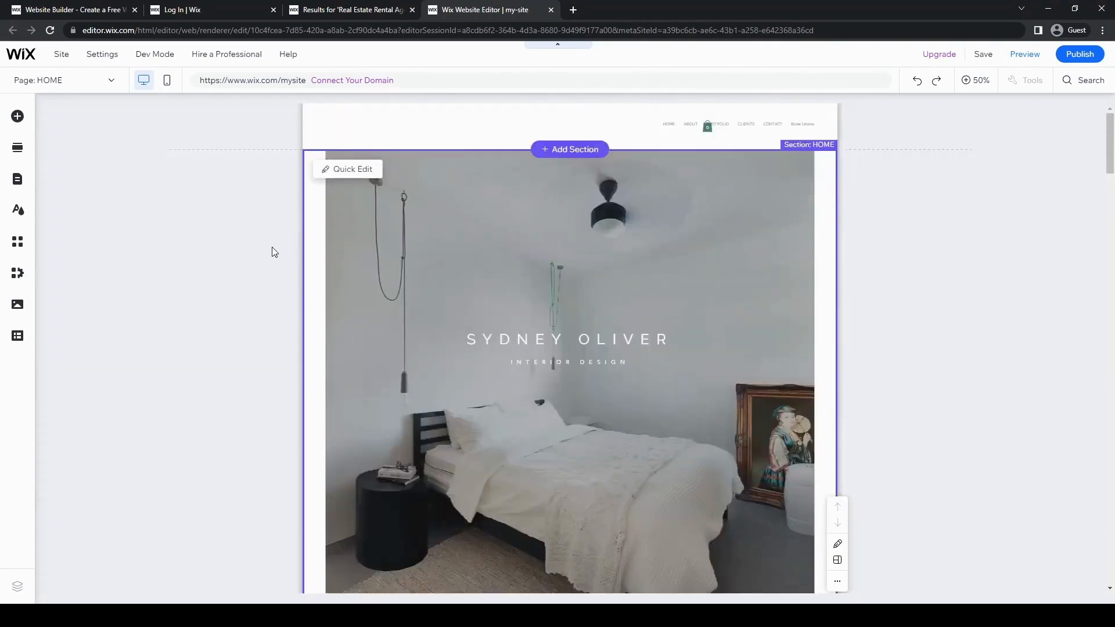
scroll(272, 246, down, 15)
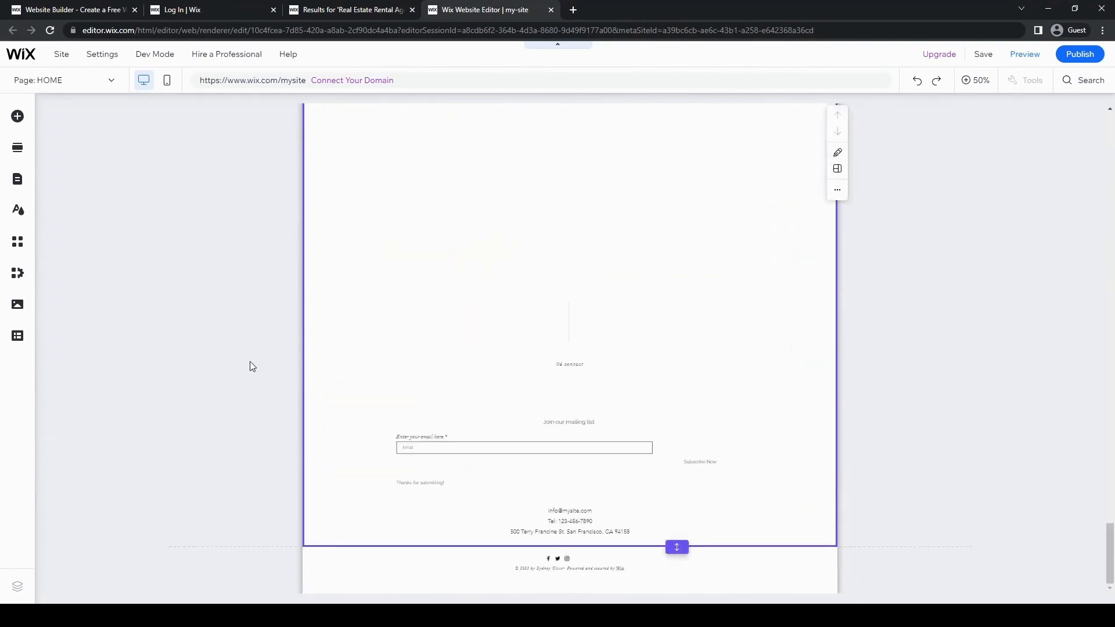
scroll(284, 234, up, 10)
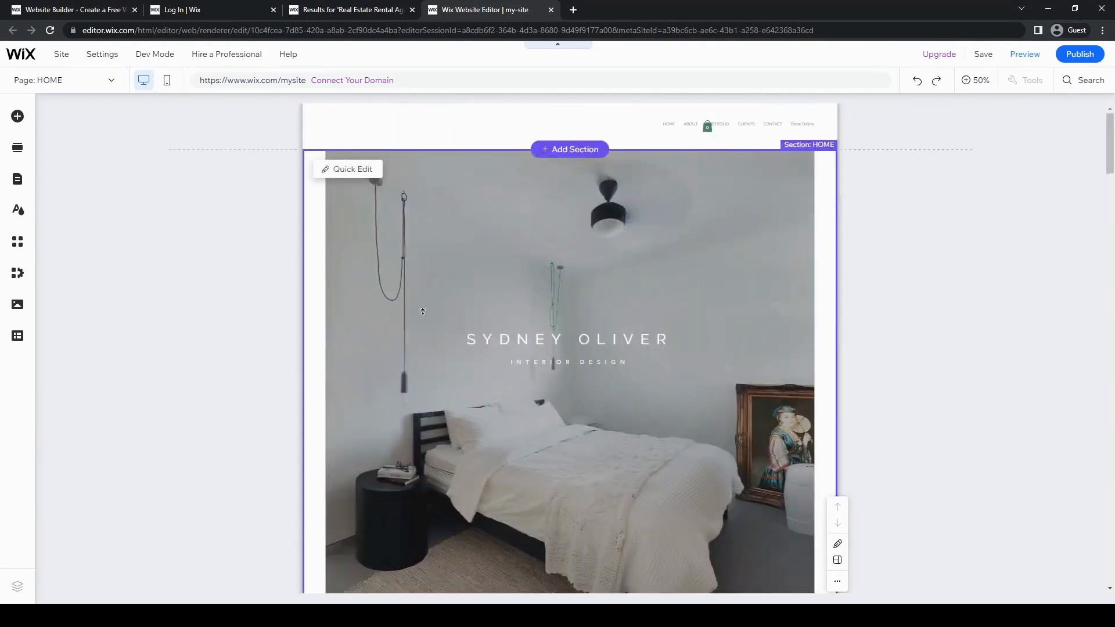
- Open the collection of elements to add and review its Text options, including Titles and Paragraphs
click(20, 118)
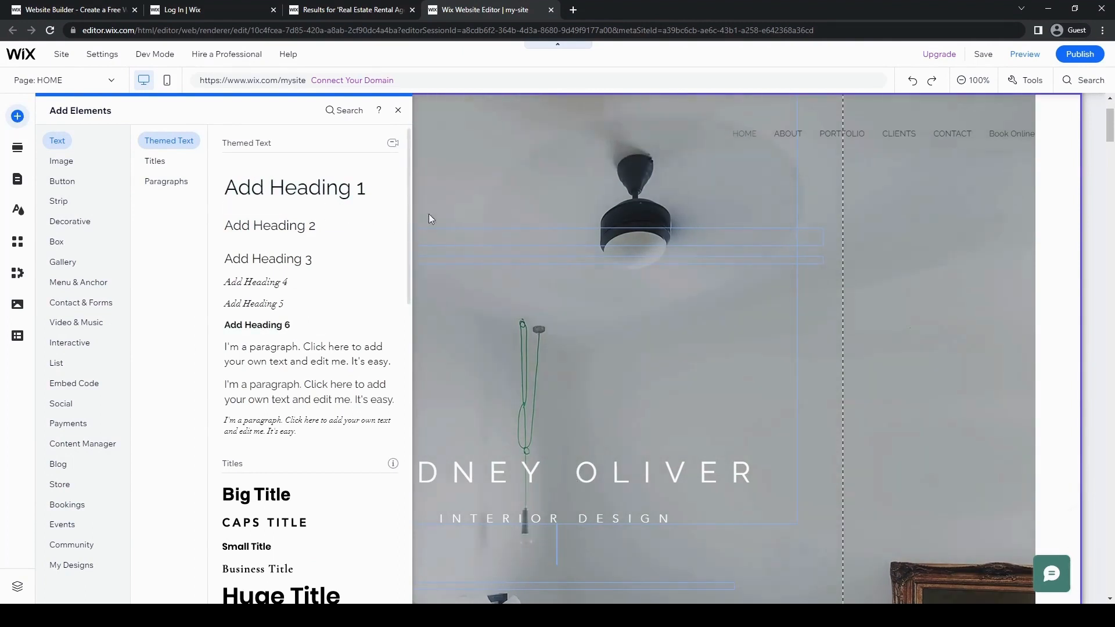
click(751, 130)
click(18, 117)
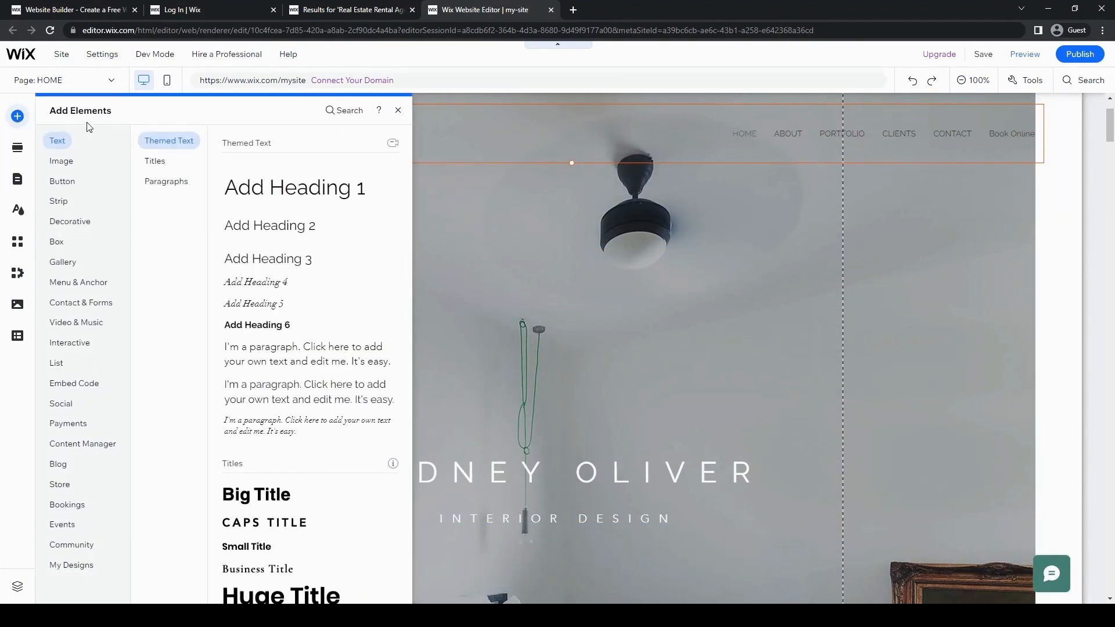
click(155, 161)
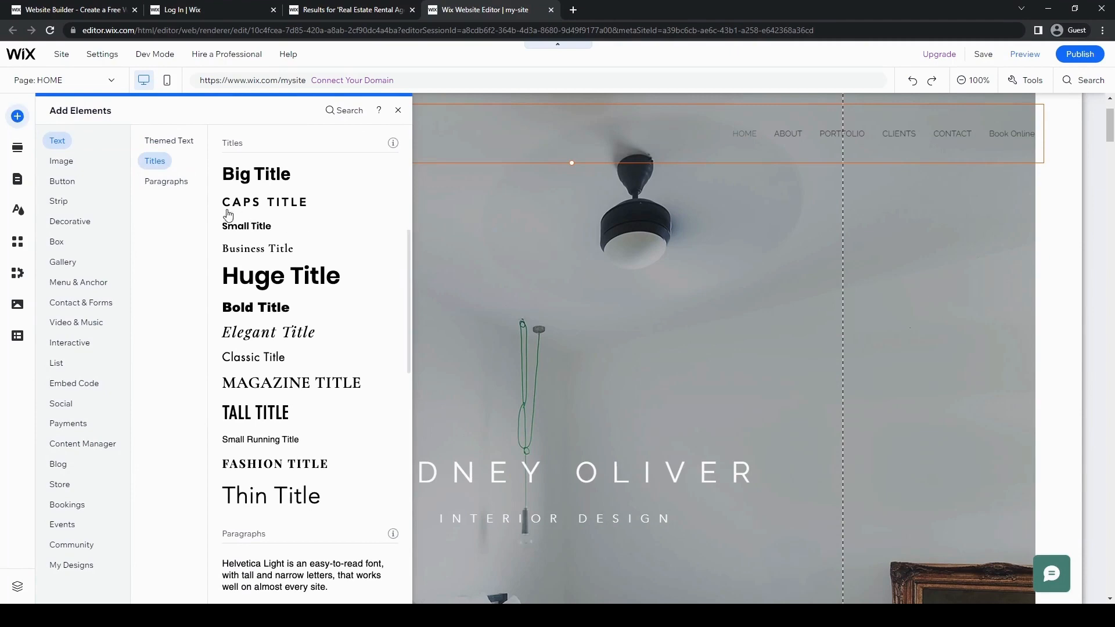
scroll(280, 239, up, 1)
scroll(279, 239, down, 1)
click(165, 181)
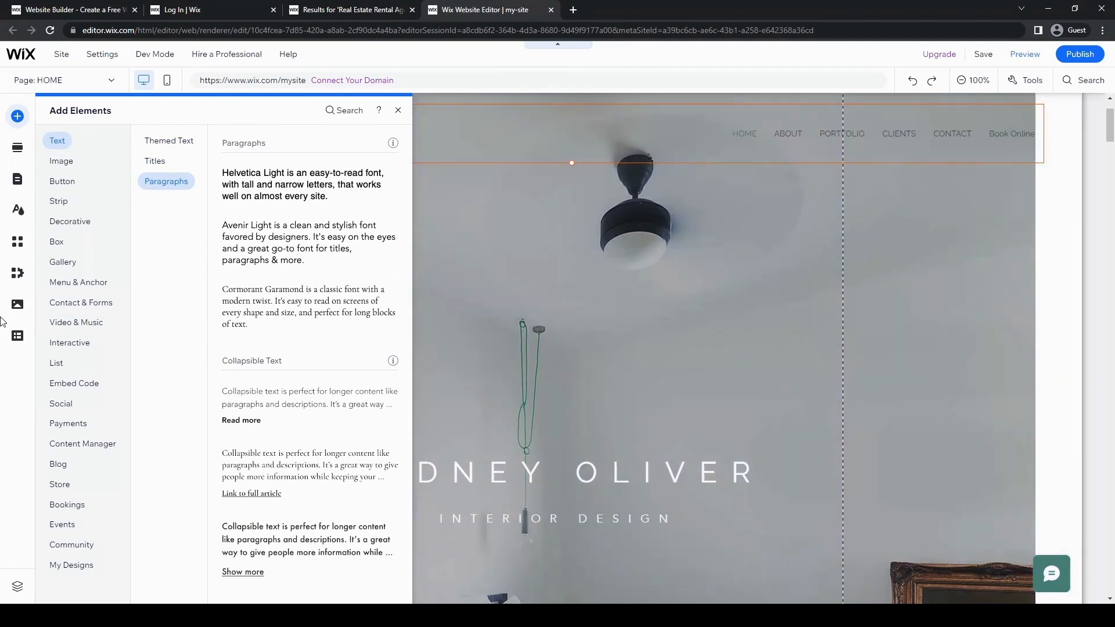
- Review the Image and Menu & Anchor element options, and look over the home page's welcome and about areas
click(68, 168)
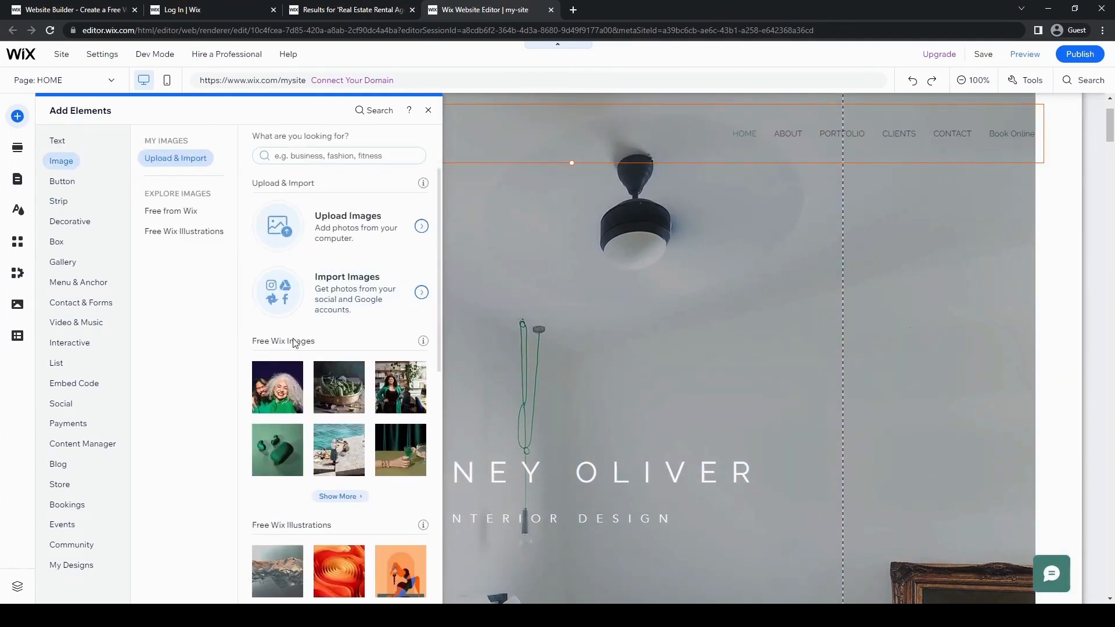
click(104, 284)
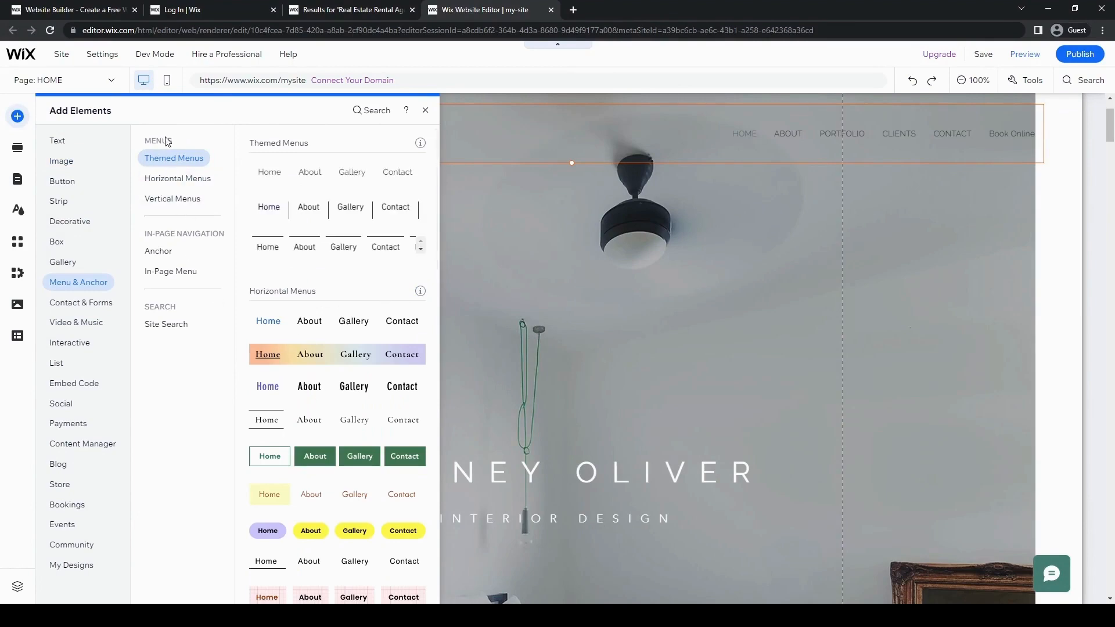
click(66, 177)
click(72, 167)
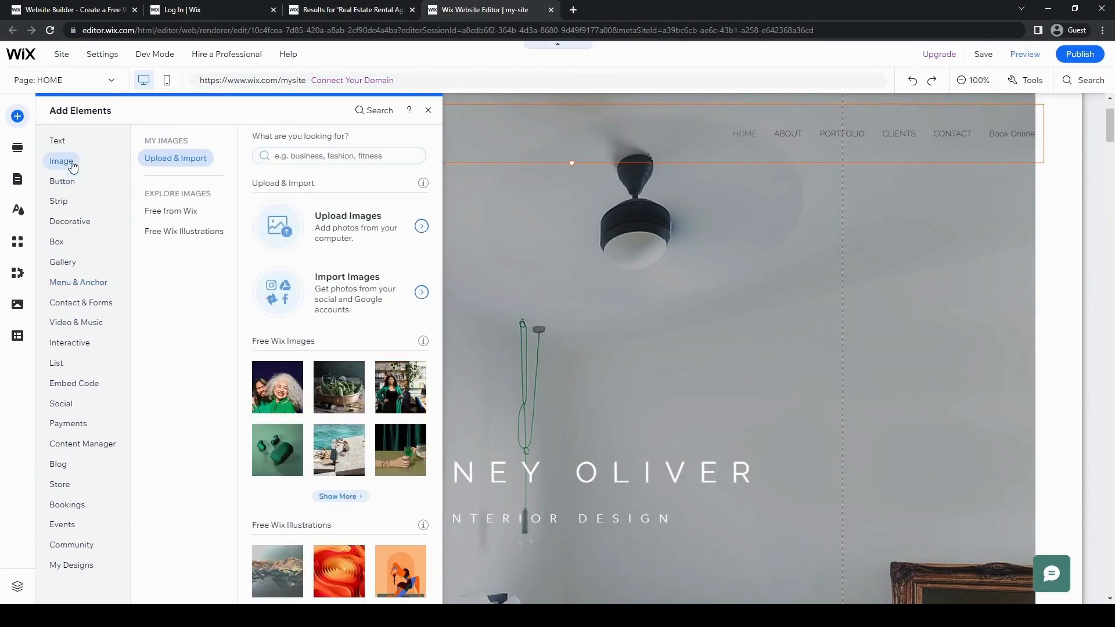
scroll(737, 406, down, 8)
scroll(933, 434, down, 5)
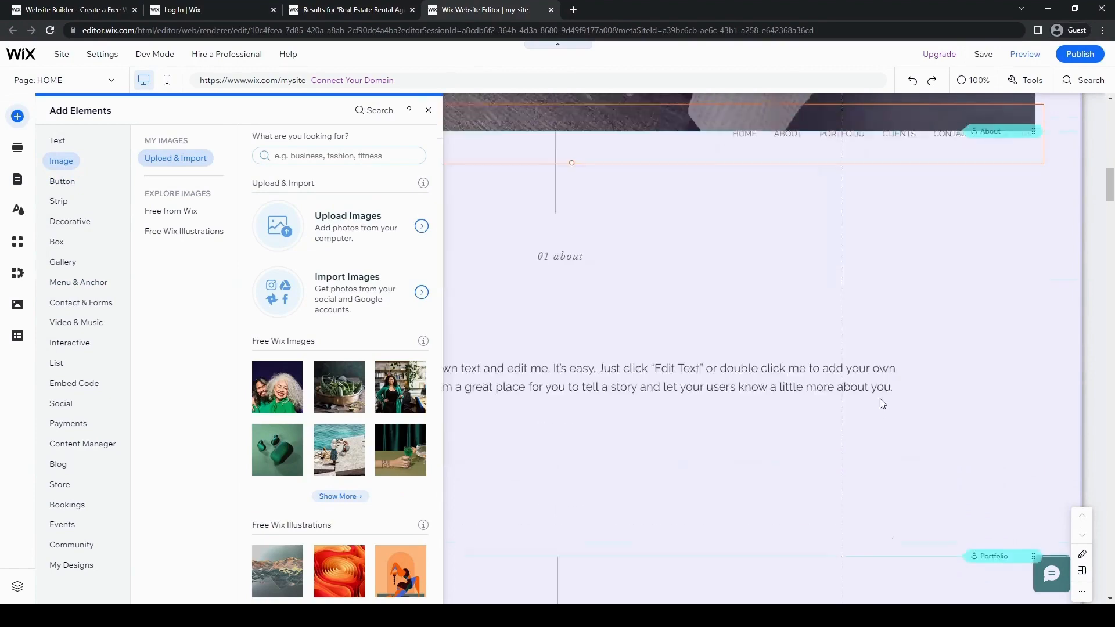
scroll(892, 399, up, 6)
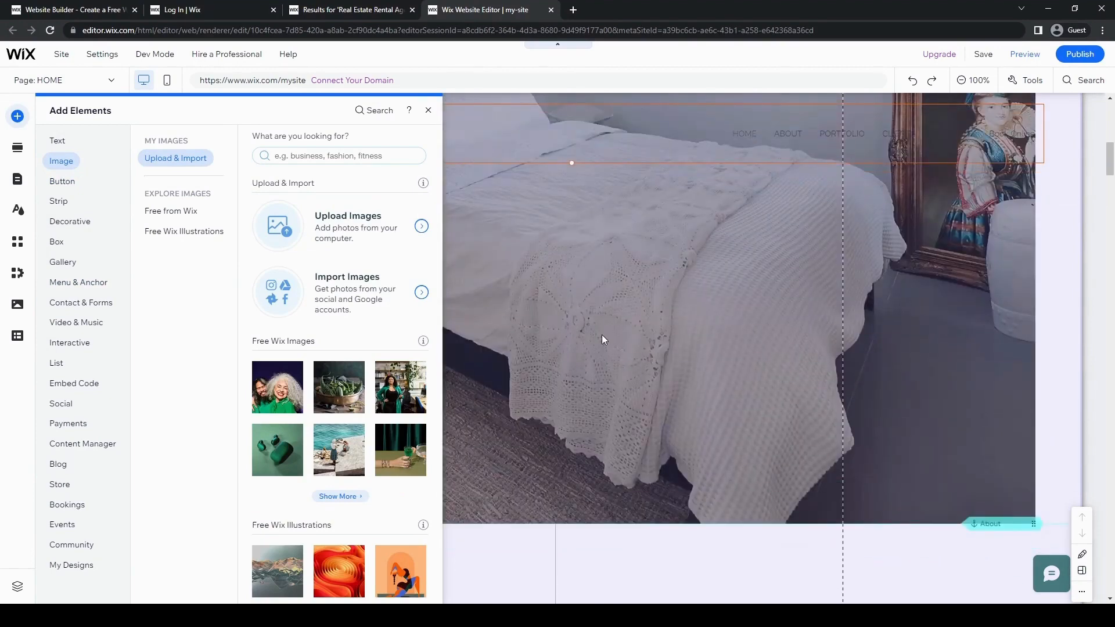
scroll(639, 307, up, 4)
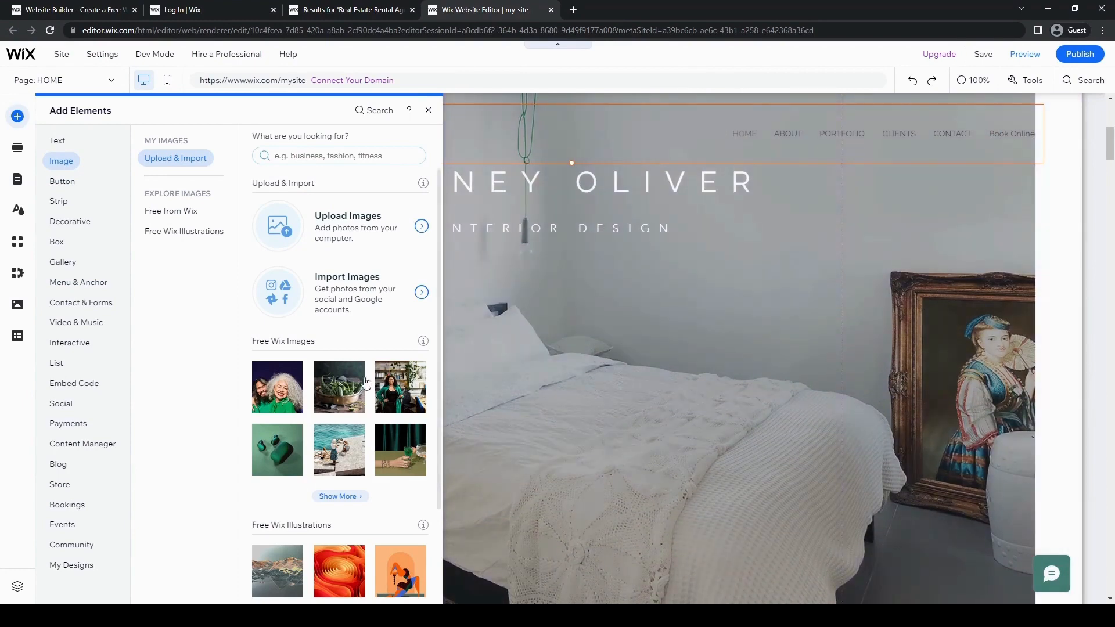
- Examine the image element choices, covering uploads, free Wix images, free Wix illustrations and related apps
mouse_move(343, 453)
scroll(343, 453, down, 5)
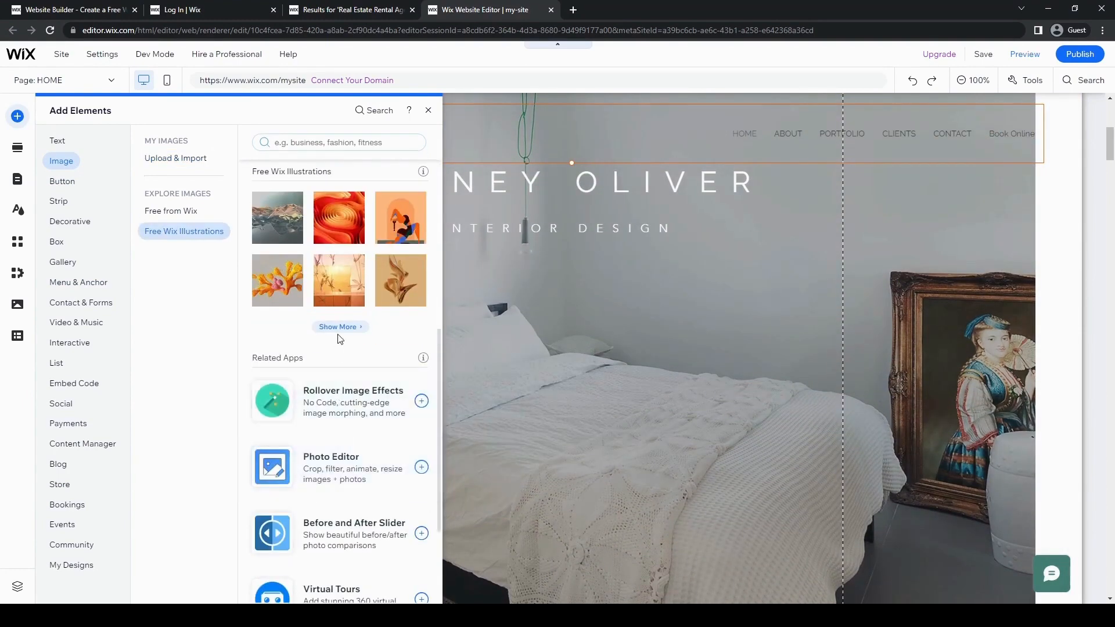
scroll(353, 425, down, 3)
scroll(355, 426, up, 7)
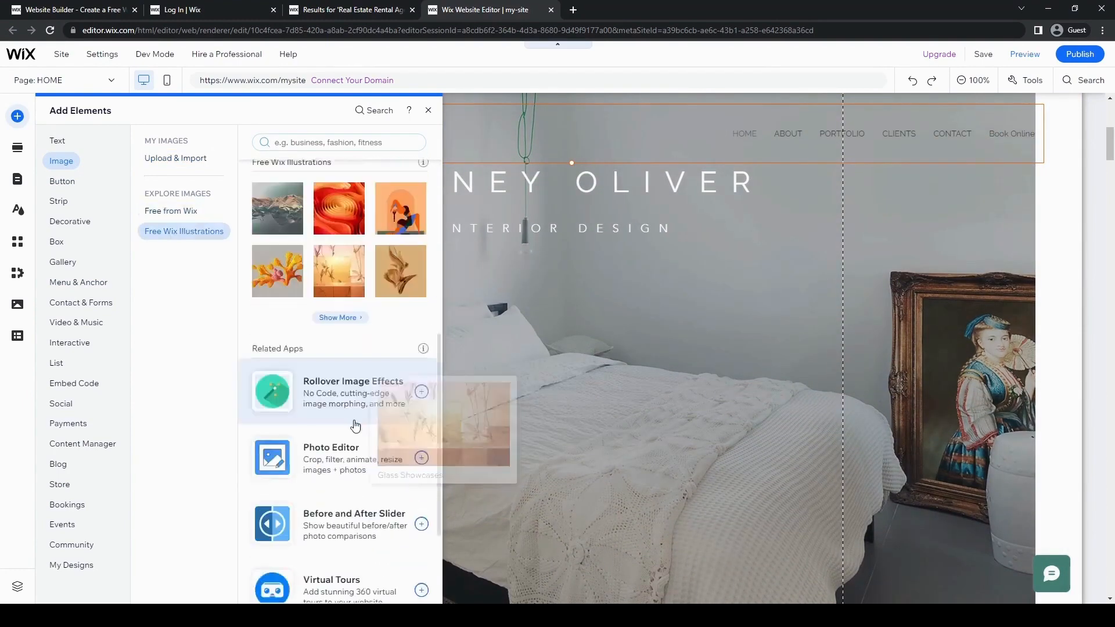
scroll(356, 426, up, 2)
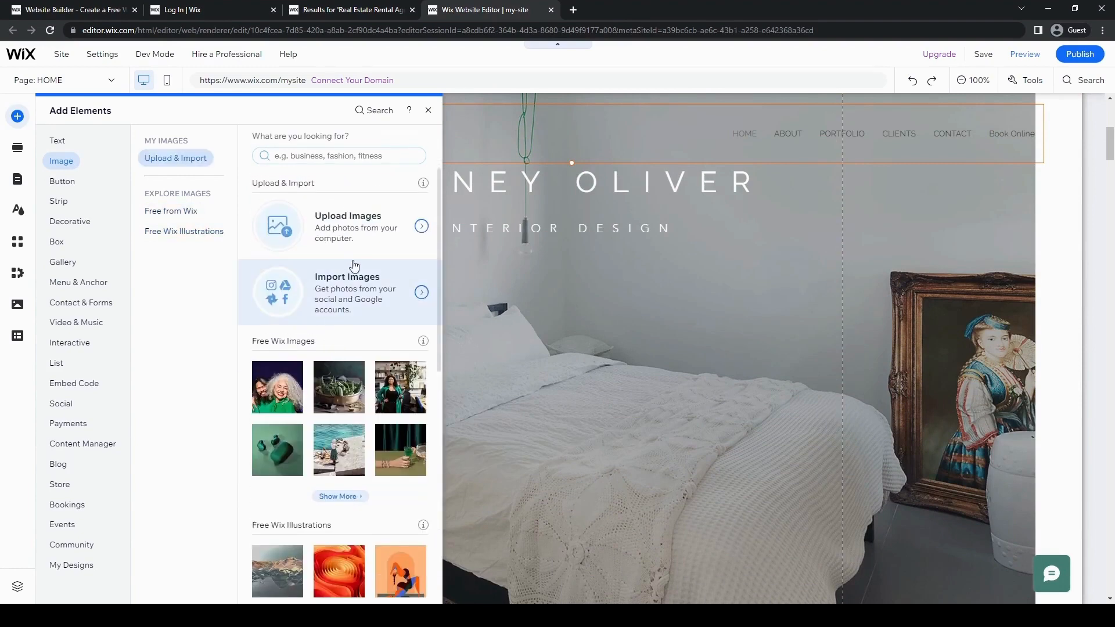
click(187, 216)
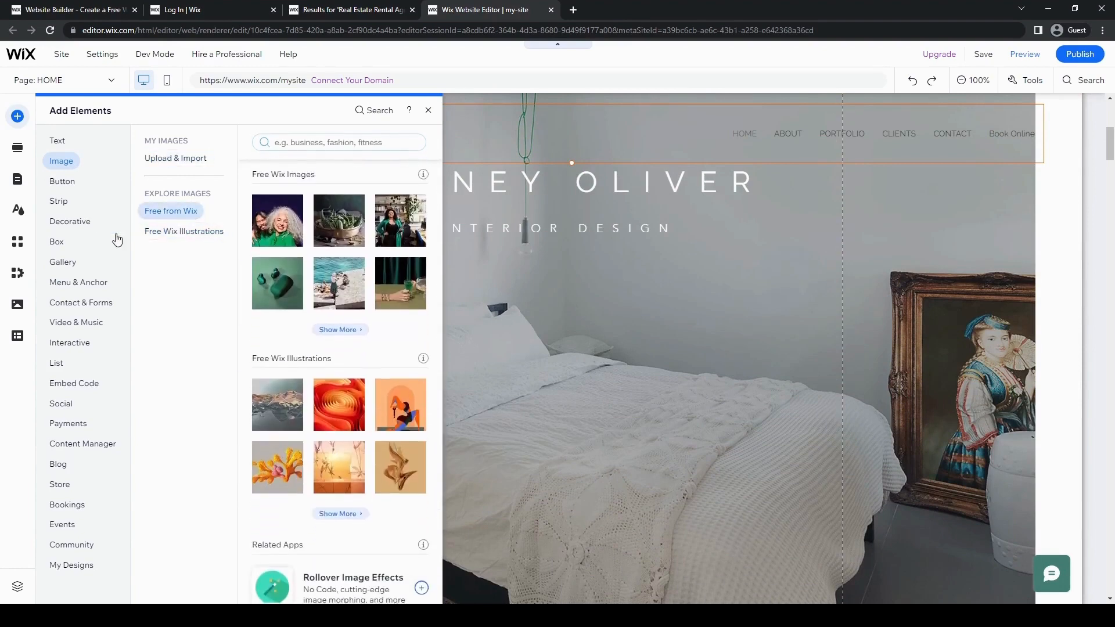
- Browse the ready-made buttons and place the outlined "Featured" text button over the bed in the home page's hero image
click(66, 182)
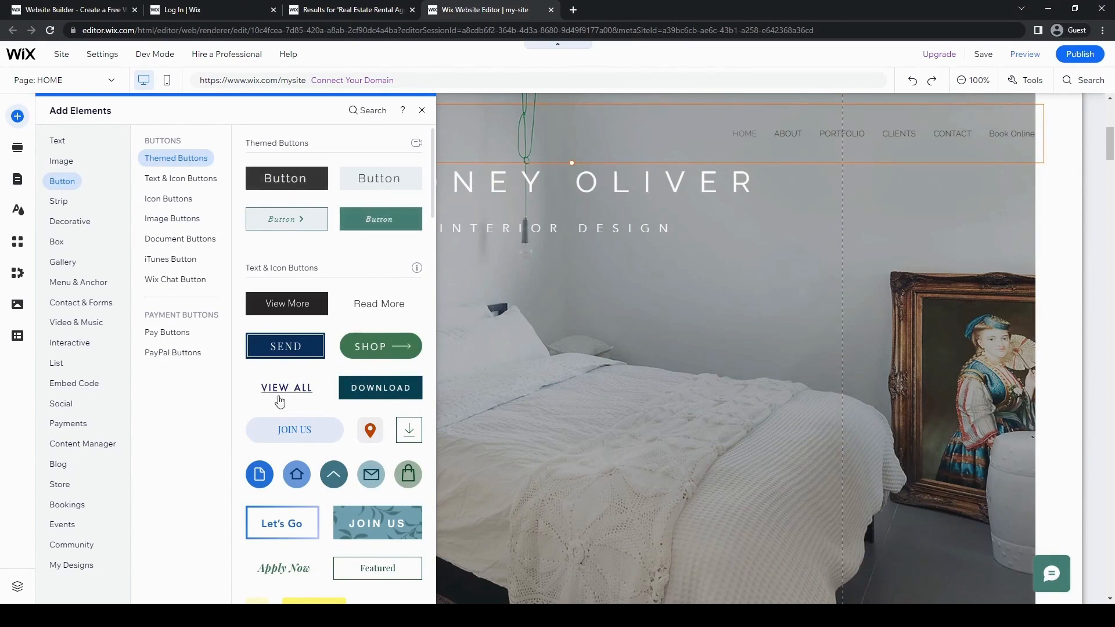
scroll(390, 371, down, 5)
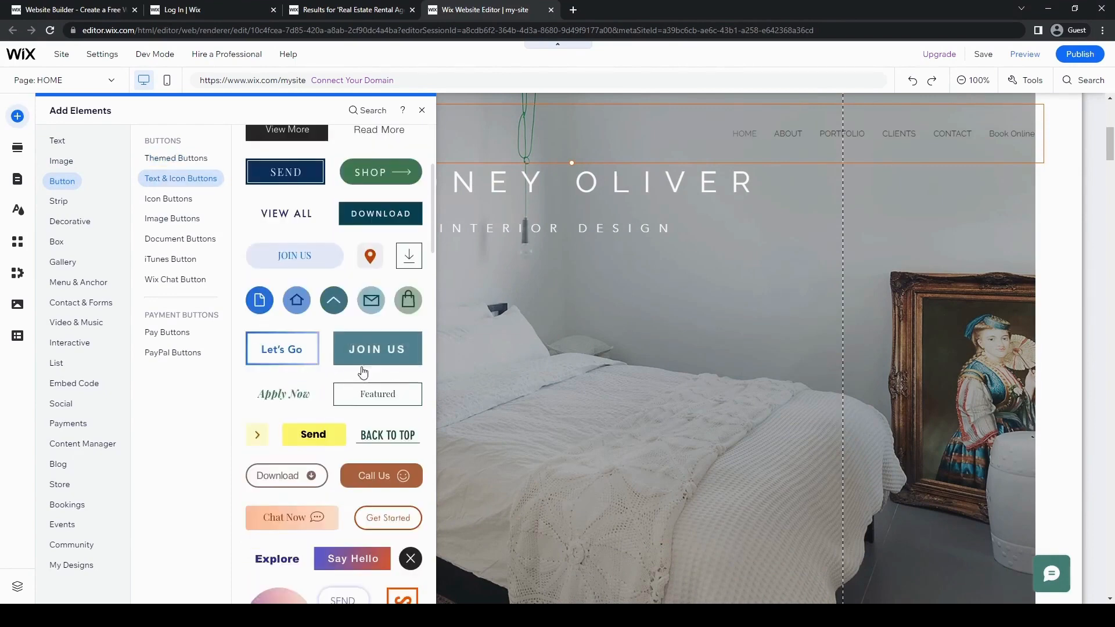
scroll(386, 378, down, 4)
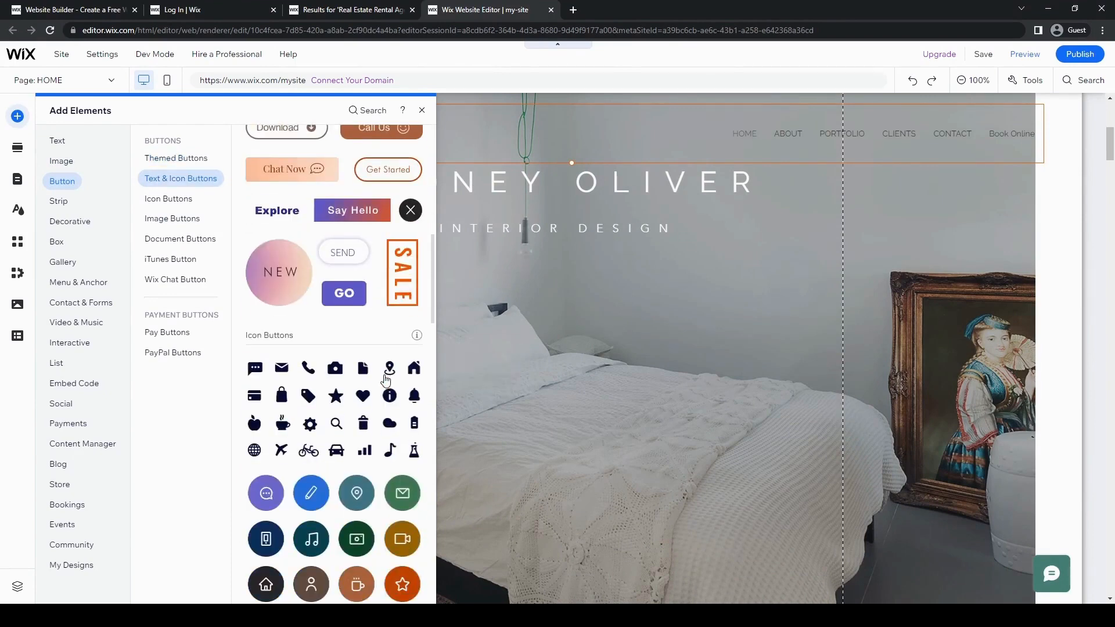
scroll(372, 383, up, 4)
scroll(304, 408, up, 3)
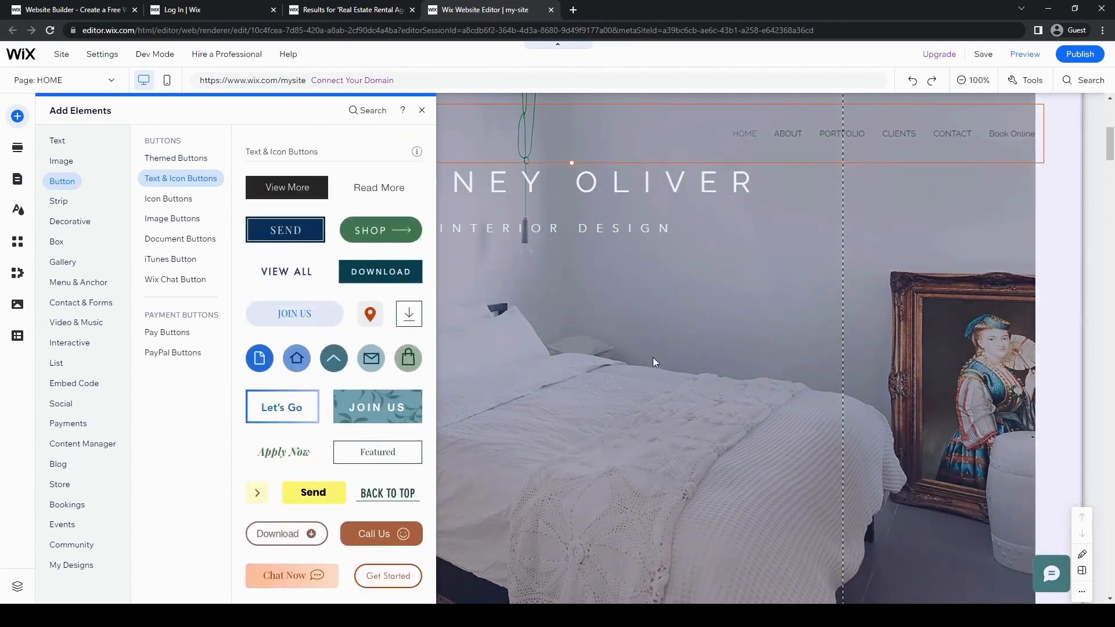
drag(365, 456, 555, 426)
- Set the new hero button's text to "Rent"
double_click(575, 428)
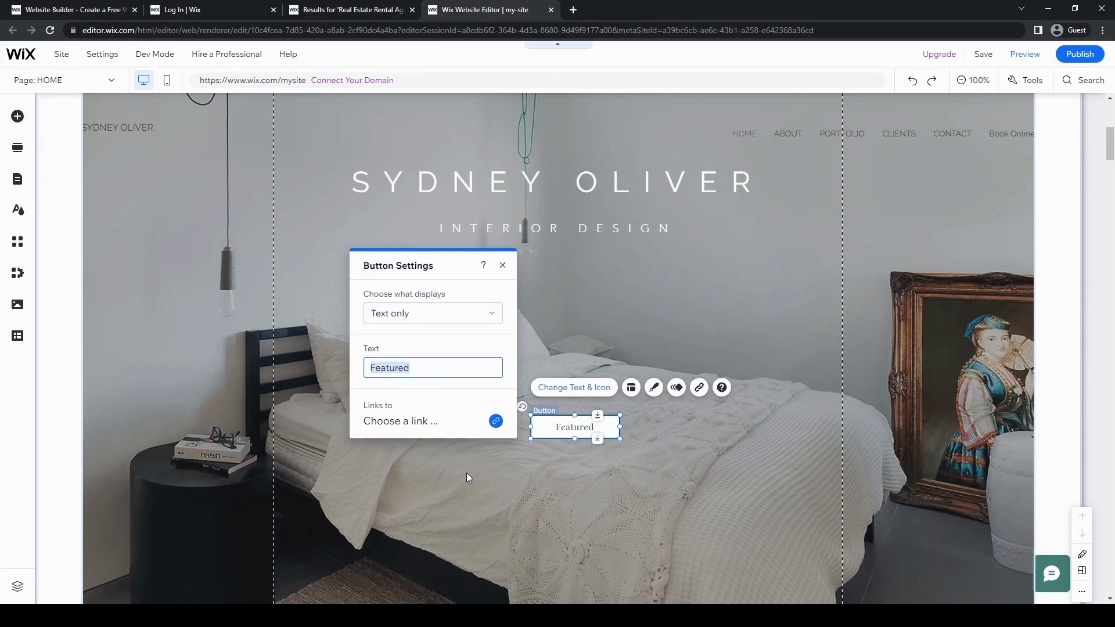
text(Rent)
click(466, 473)
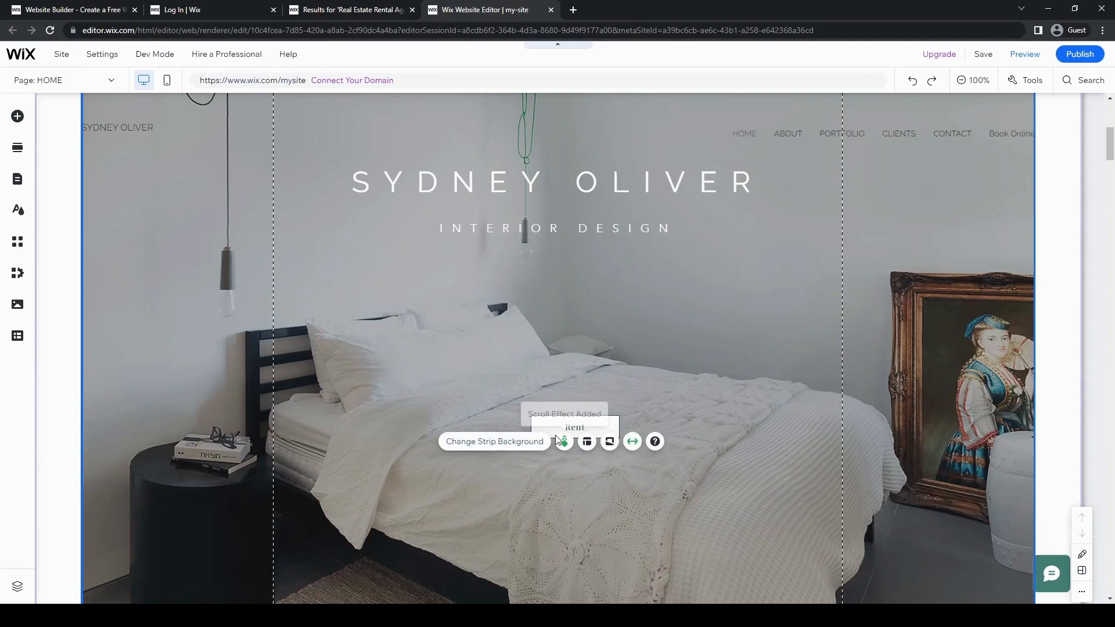
- Change the hero button's text to "Book Now" and open the hero strip's background options
click(592, 426)
click(573, 389)
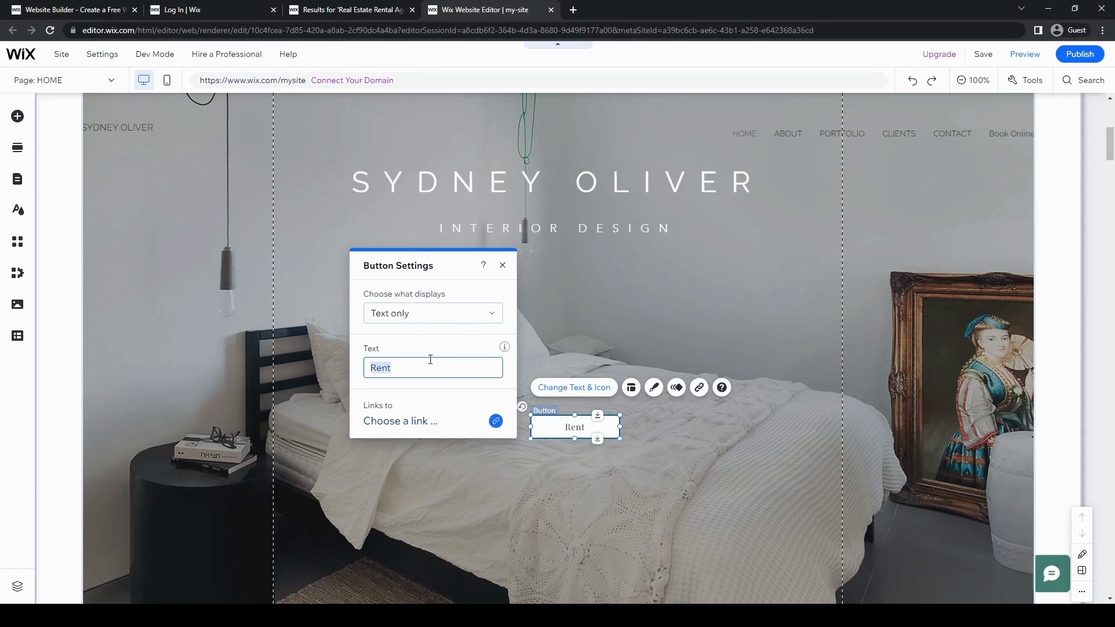
text(Book Now)
click(505, 516)
click(532, 480)
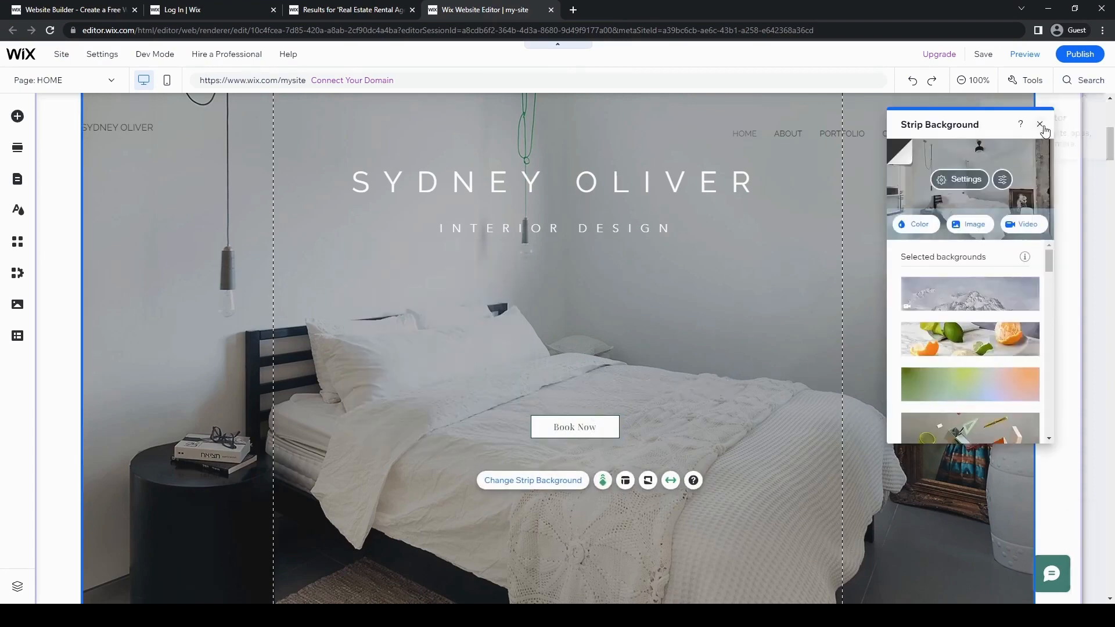
drag(973, 138, 906, 196)
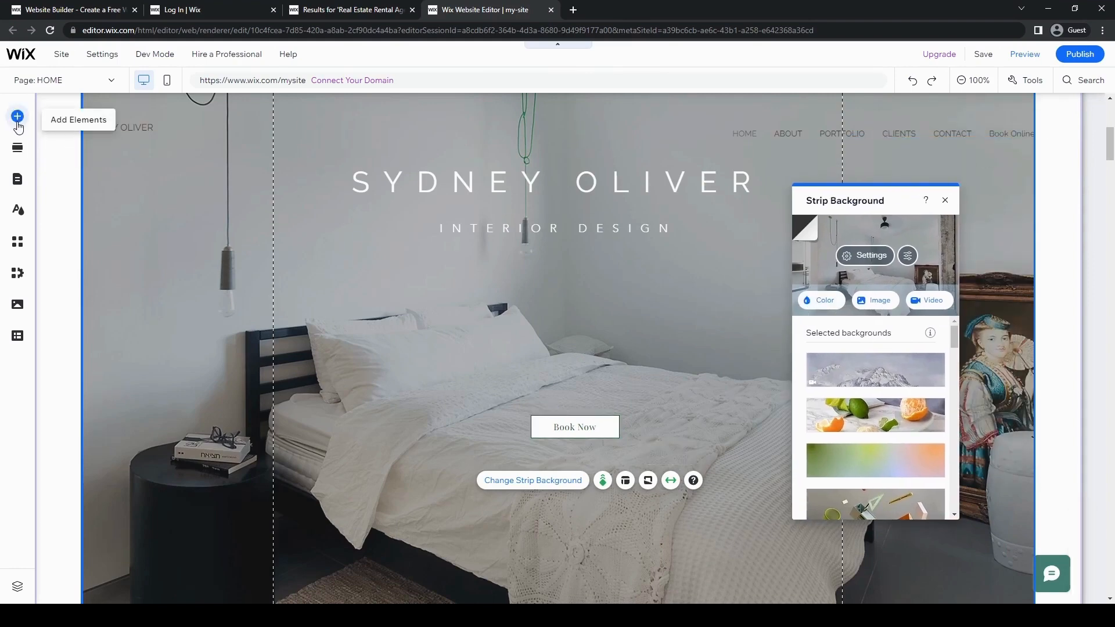
- Review the Button, Box, Menu & Anchor and Gallery element options, and look over the home page's about and portfolio areas
click(18, 124)
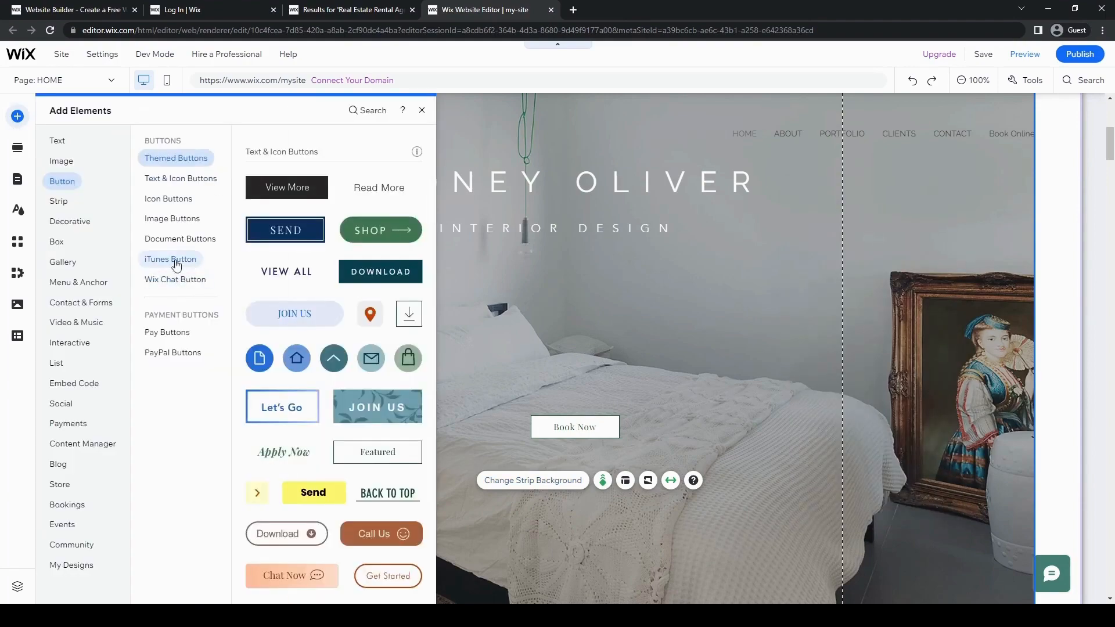
click(170, 259)
click(67, 205)
click(68, 223)
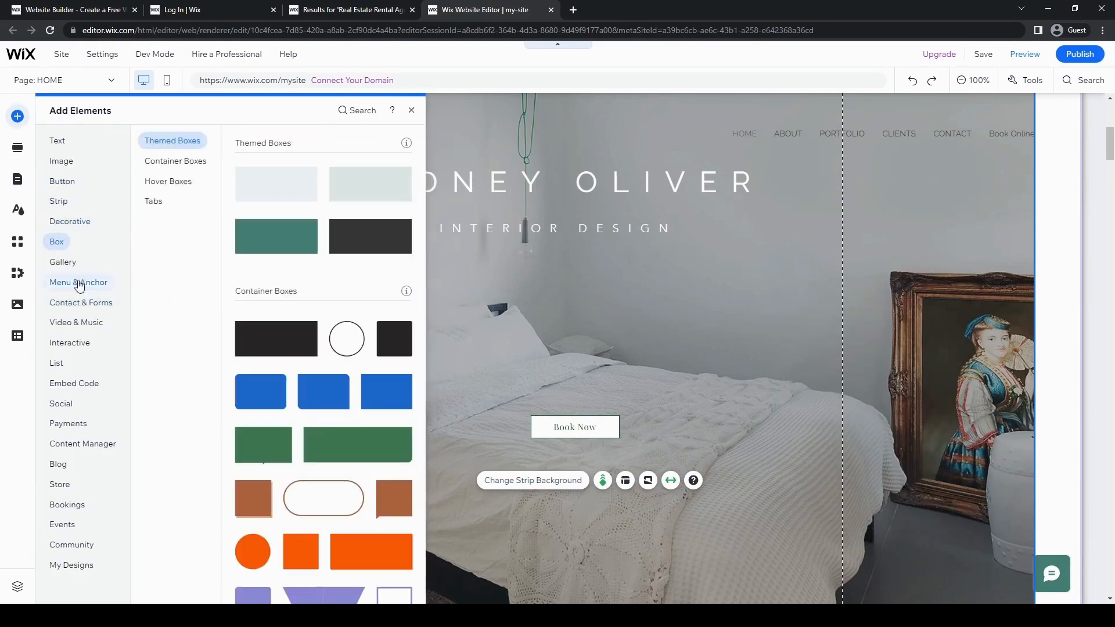
mouse_move(72, 264)
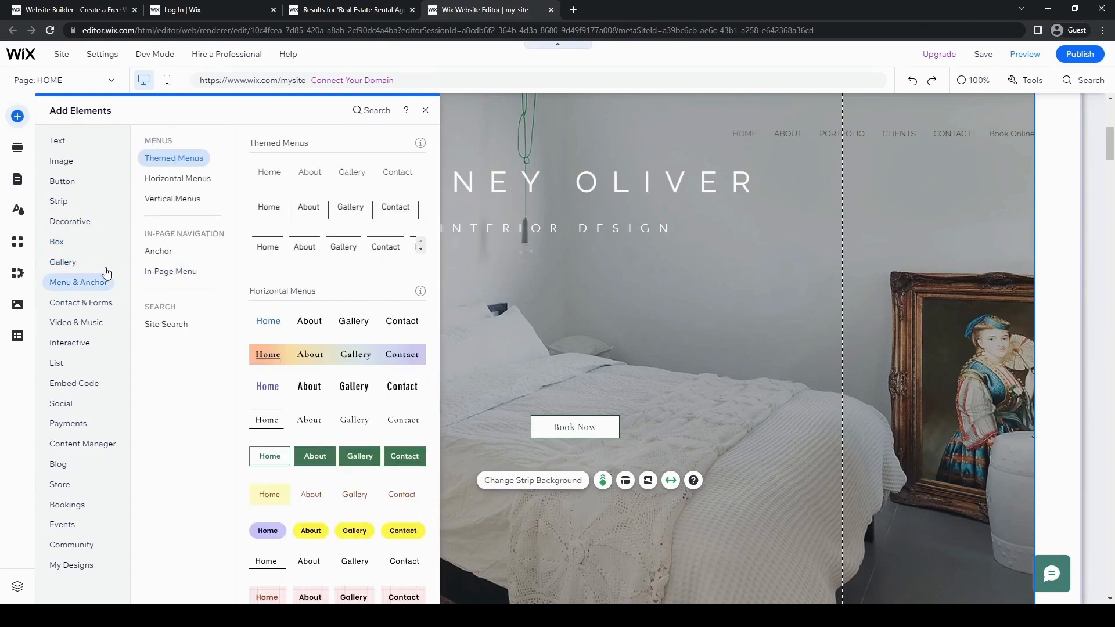
scroll(699, 322, down, 10)
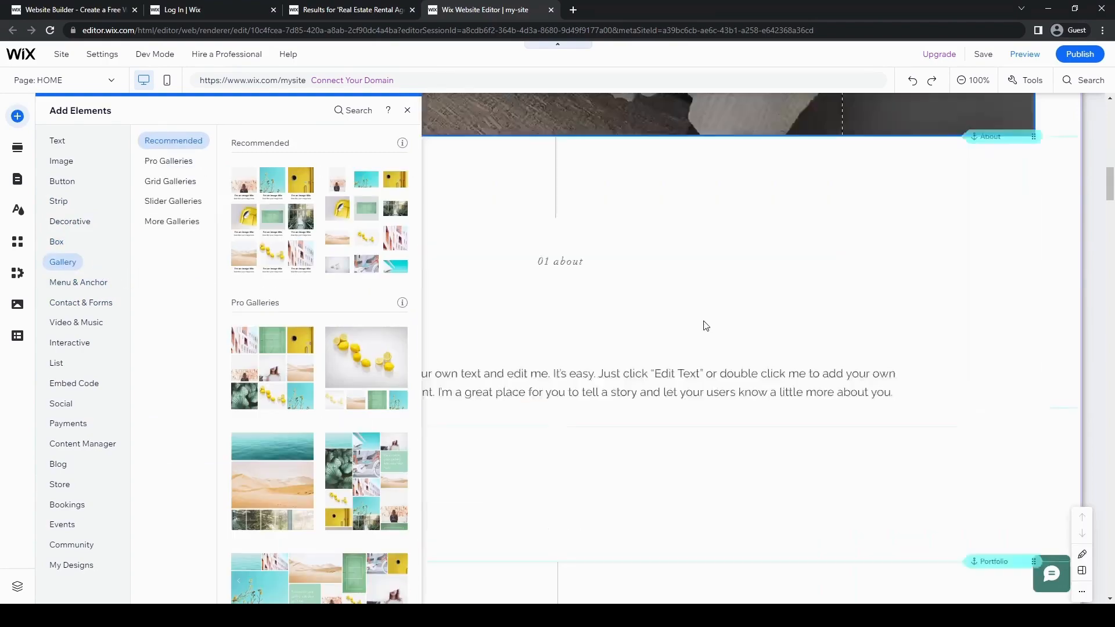
scroll(705, 322, down, 3)
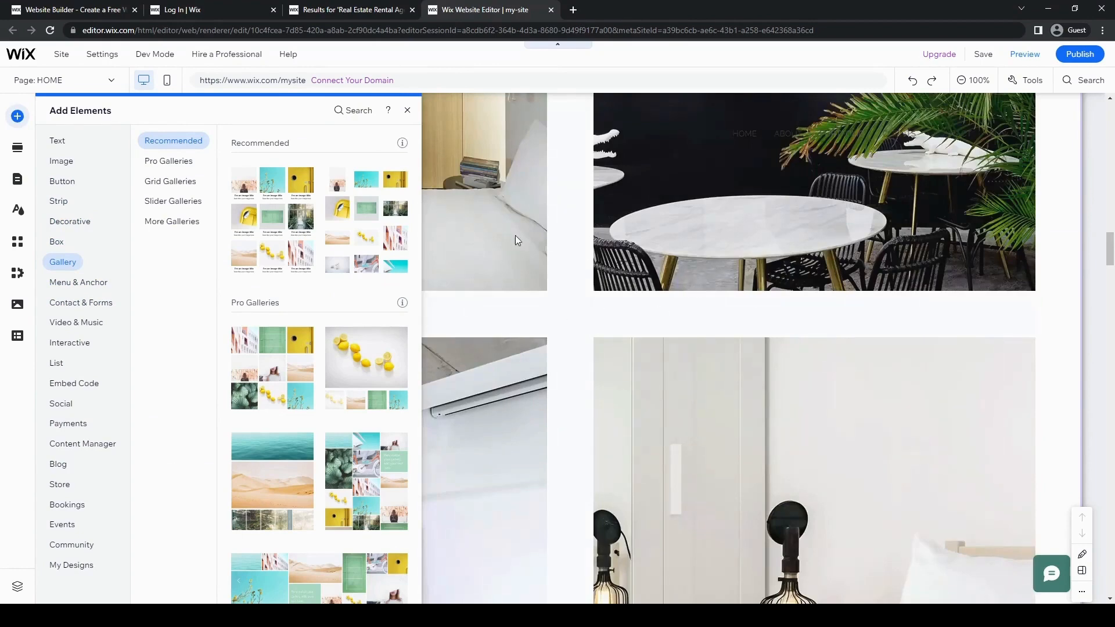
- Look through the remaining element categories, from Menu & Anchor and Interactive to Content Manager and My Designs
click(67, 282)
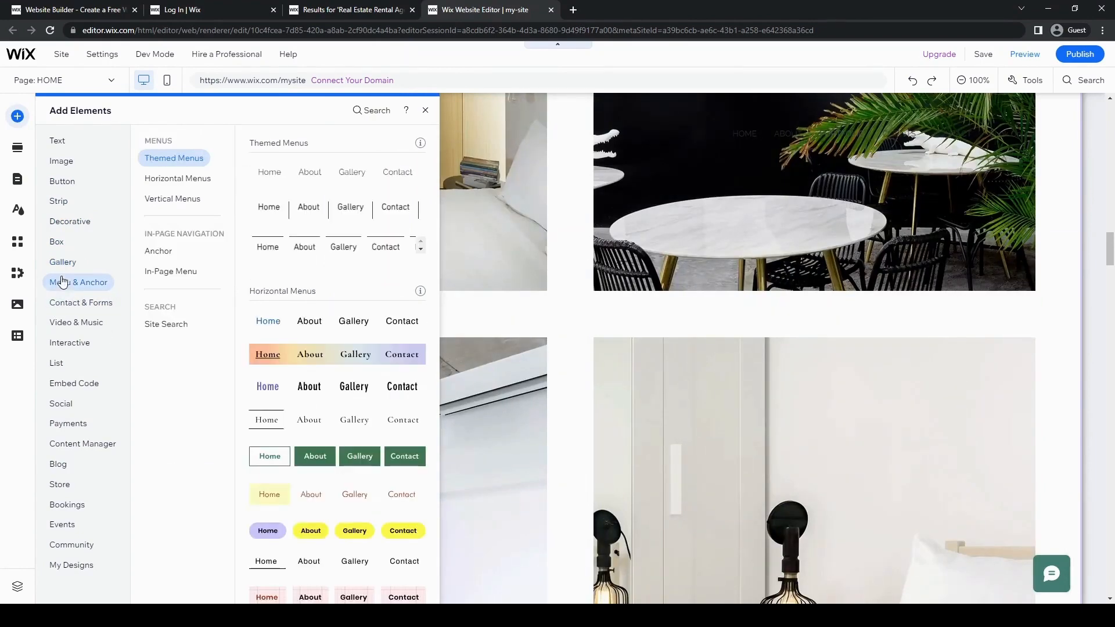
click(78, 342)
scroll(734, 347, up, 12)
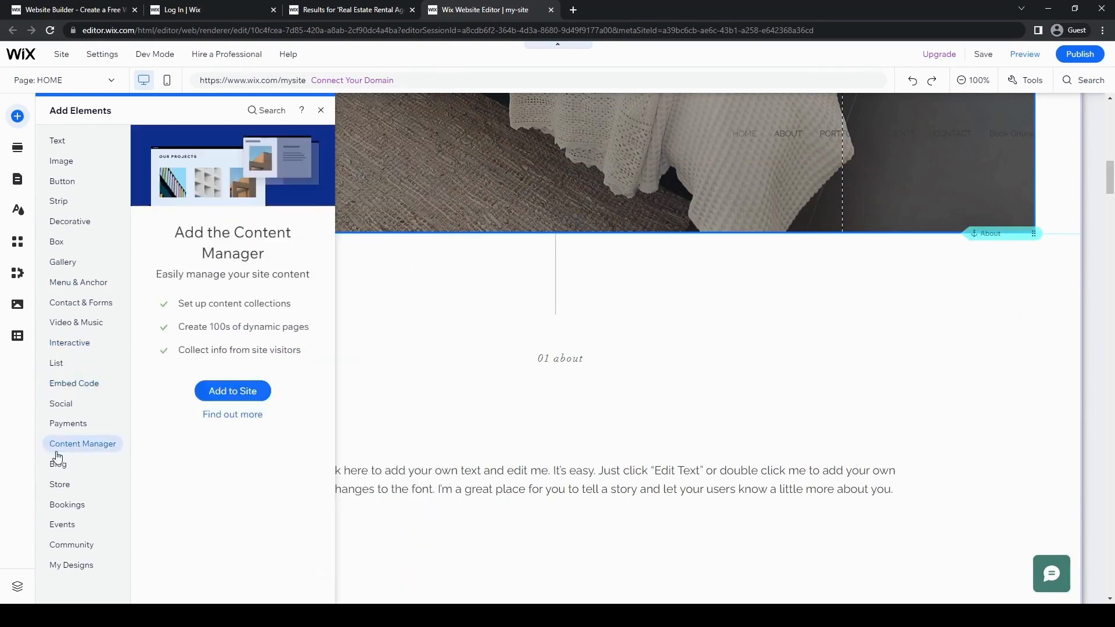
mouse_move(64, 465)
mouse_move(71, 565)
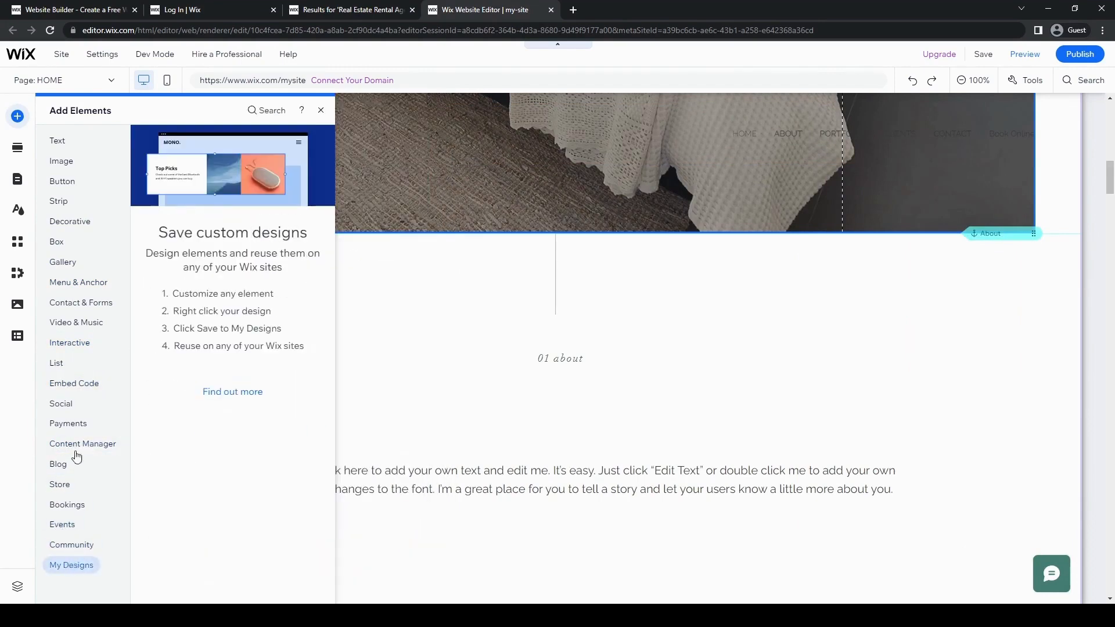
- Examine the ready-made section designs for Welcome, Team, Contact, Promotion, Services and Subscribe
click(17, 148)
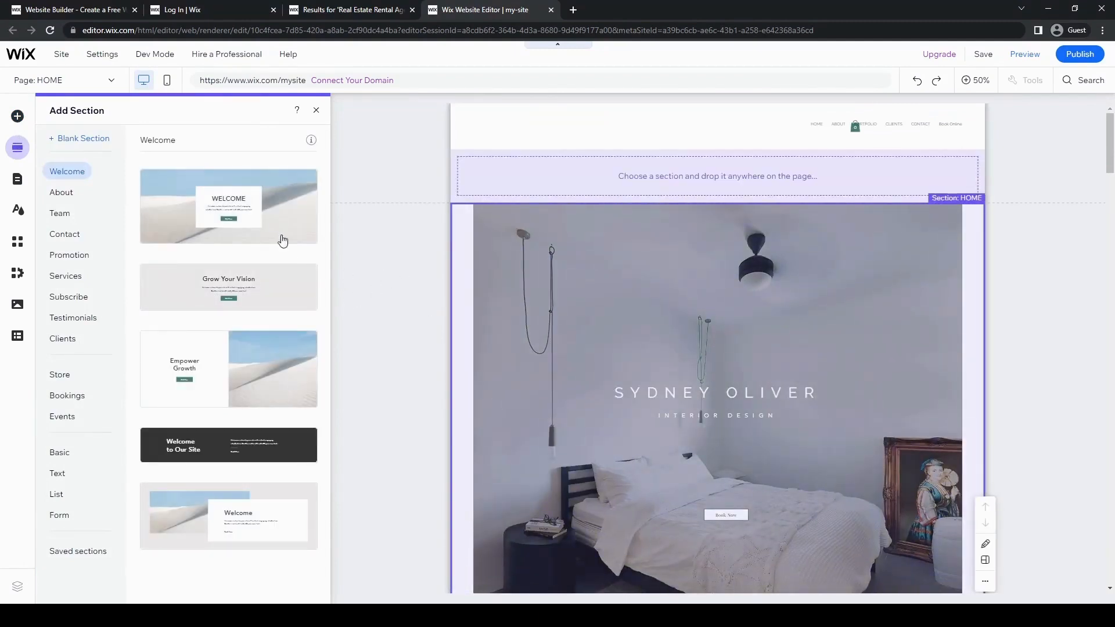
scroll(702, 467, down, 3)
scroll(703, 466, up, 3)
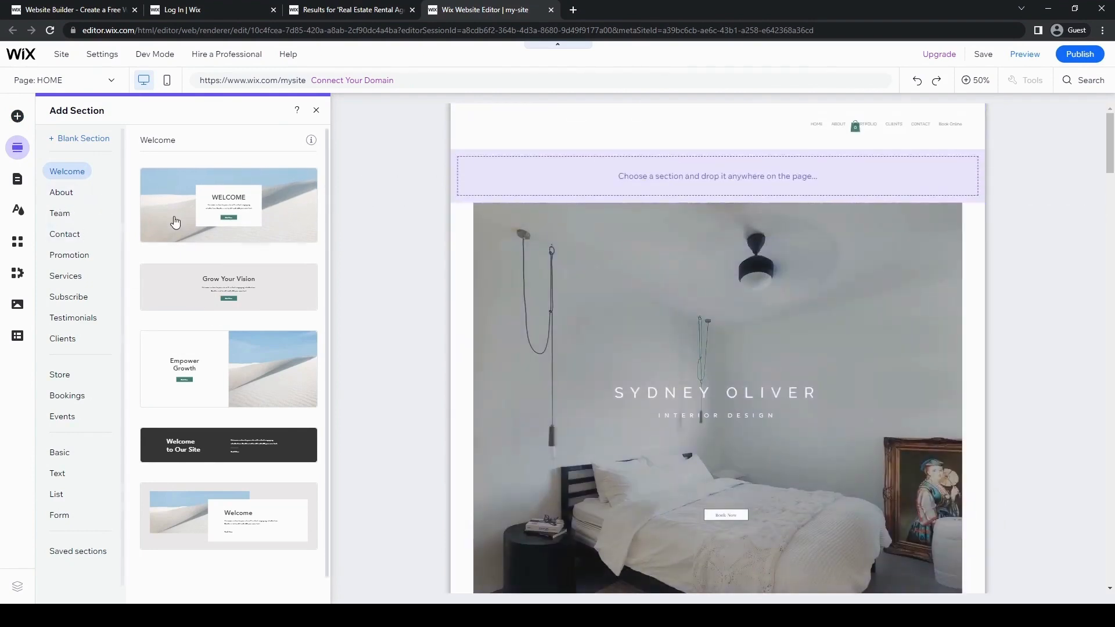
click(64, 218)
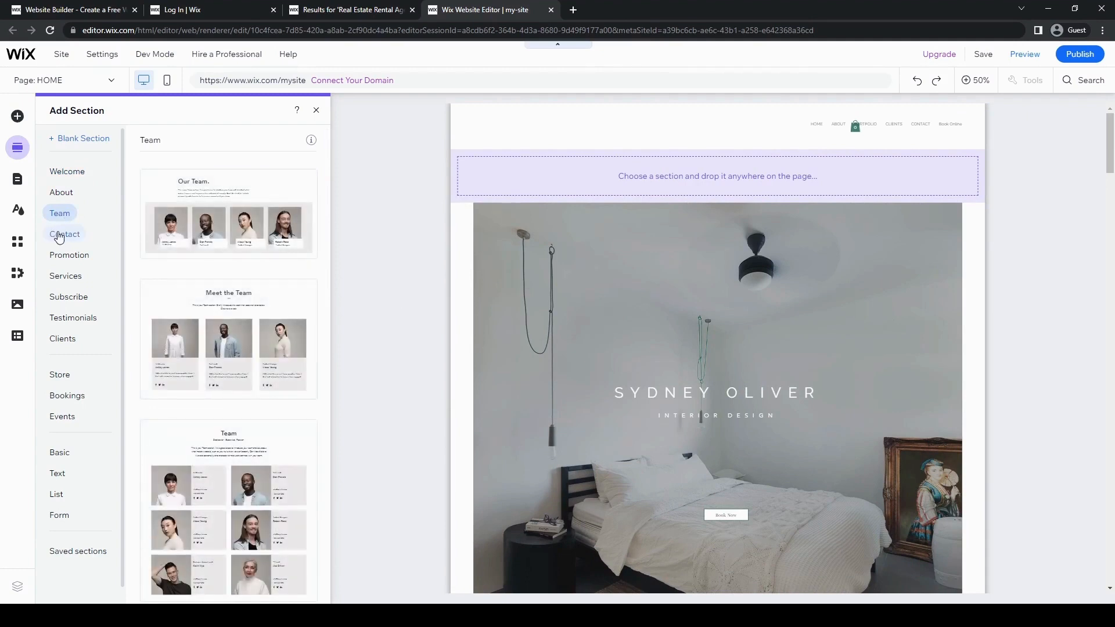
click(61, 239)
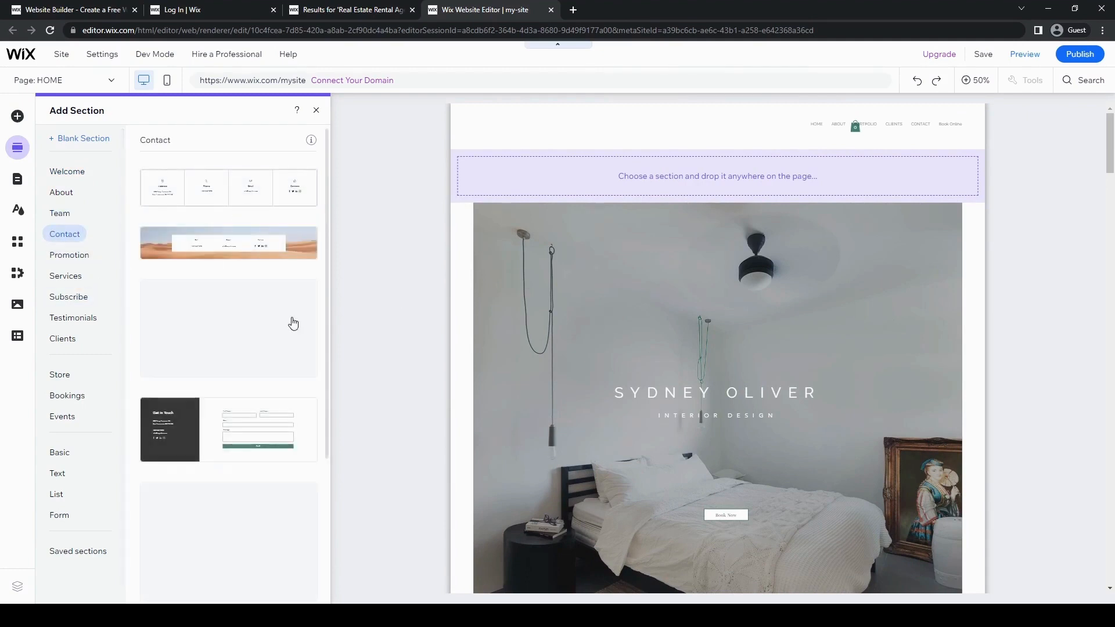
click(73, 257)
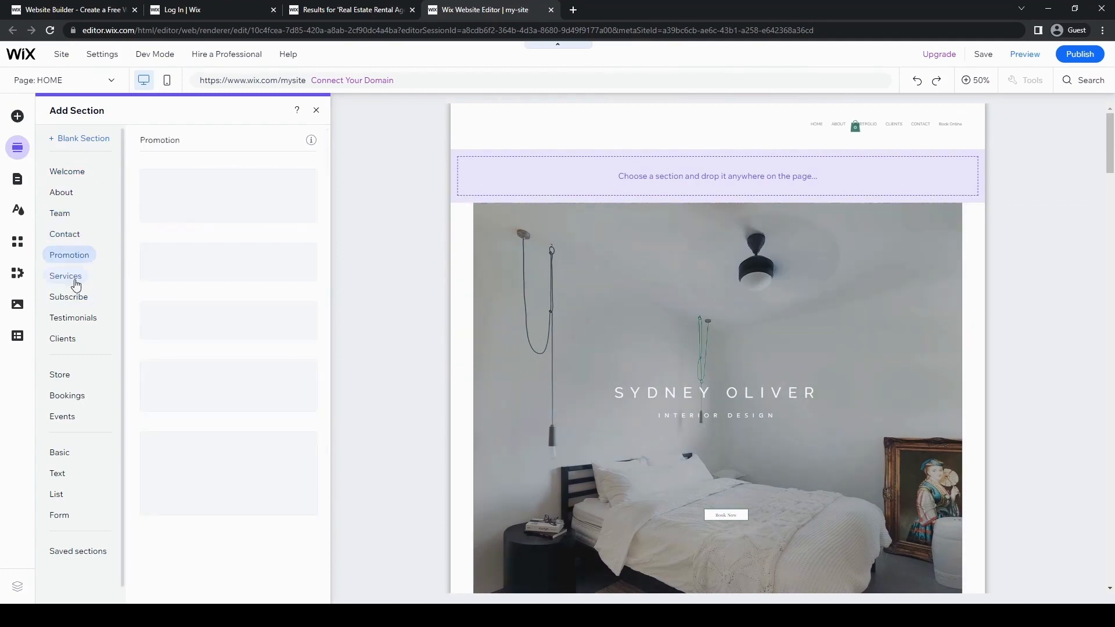
click(77, 277)
click(76, 297)
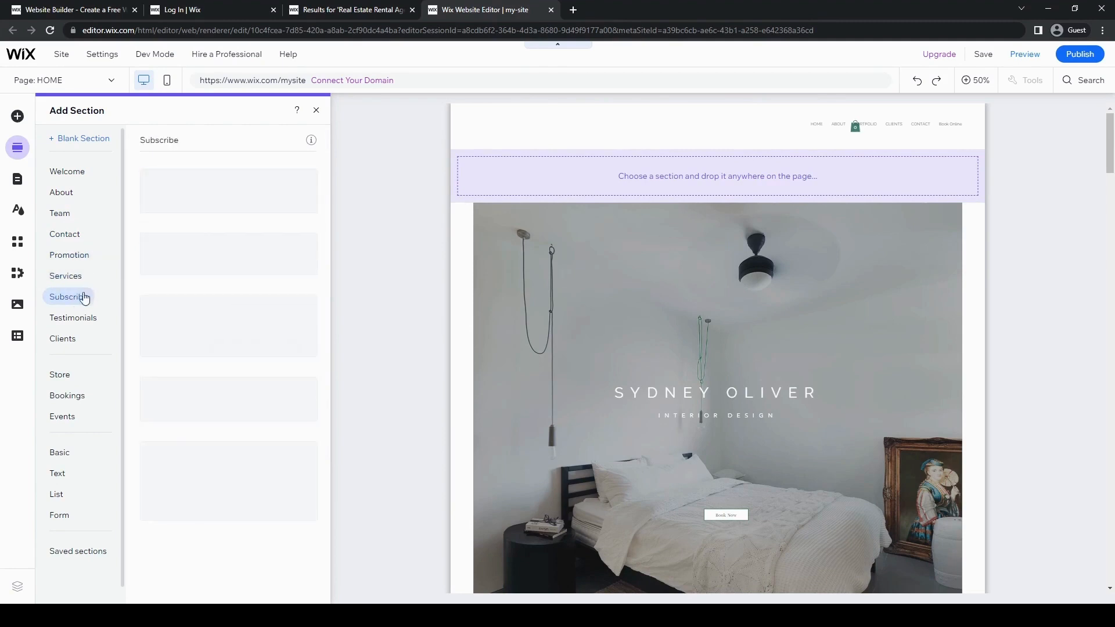
- Review the site's pages and the options available for the HOME page, such as SEO basics and Social share
click(18, 180)
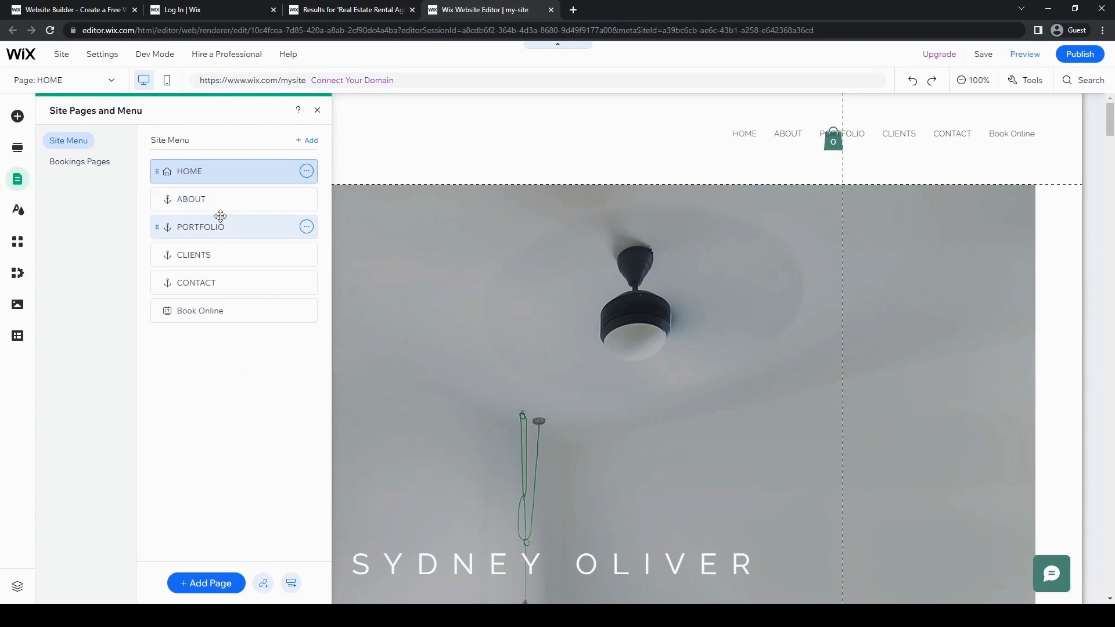
click(305, 172)
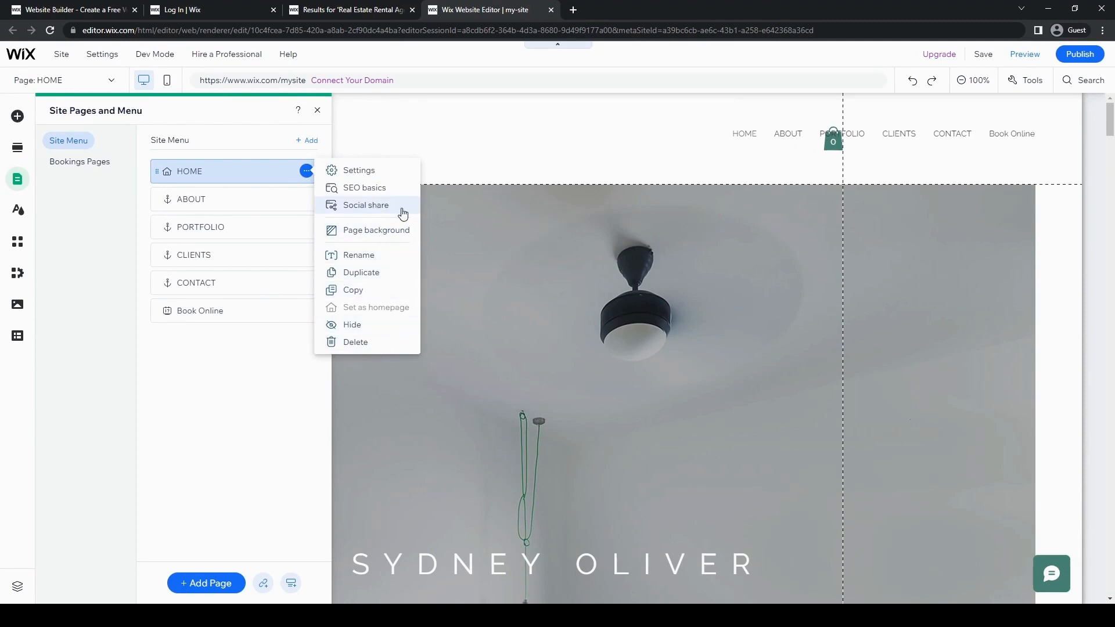
click(894, 276)
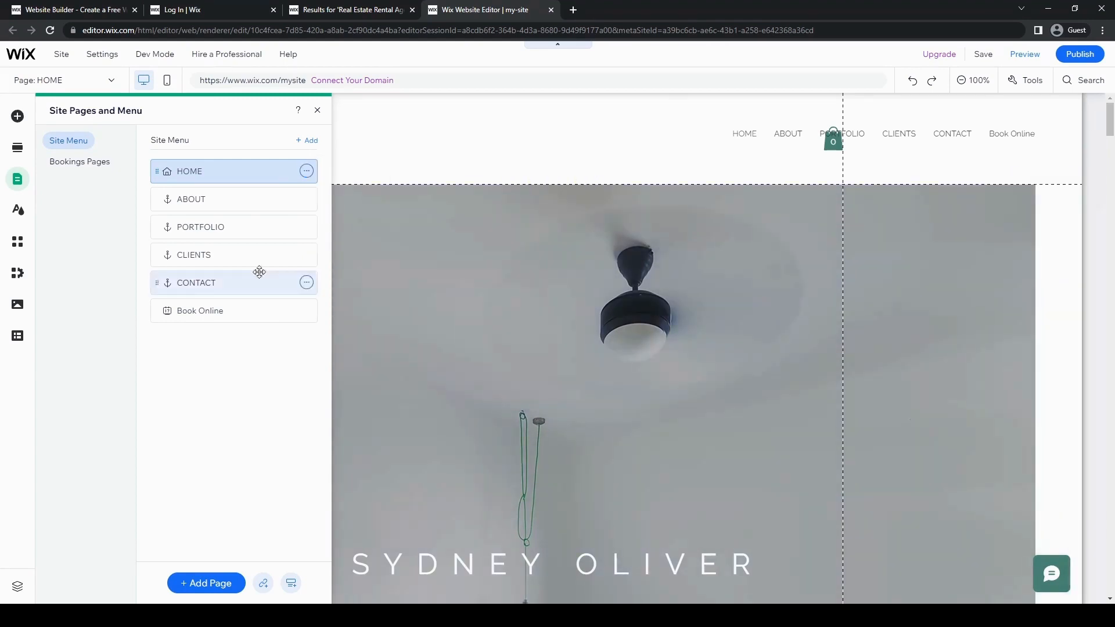
- Apply a featured site theme with a dark teal accent colour to the whole site
click(18, 213)
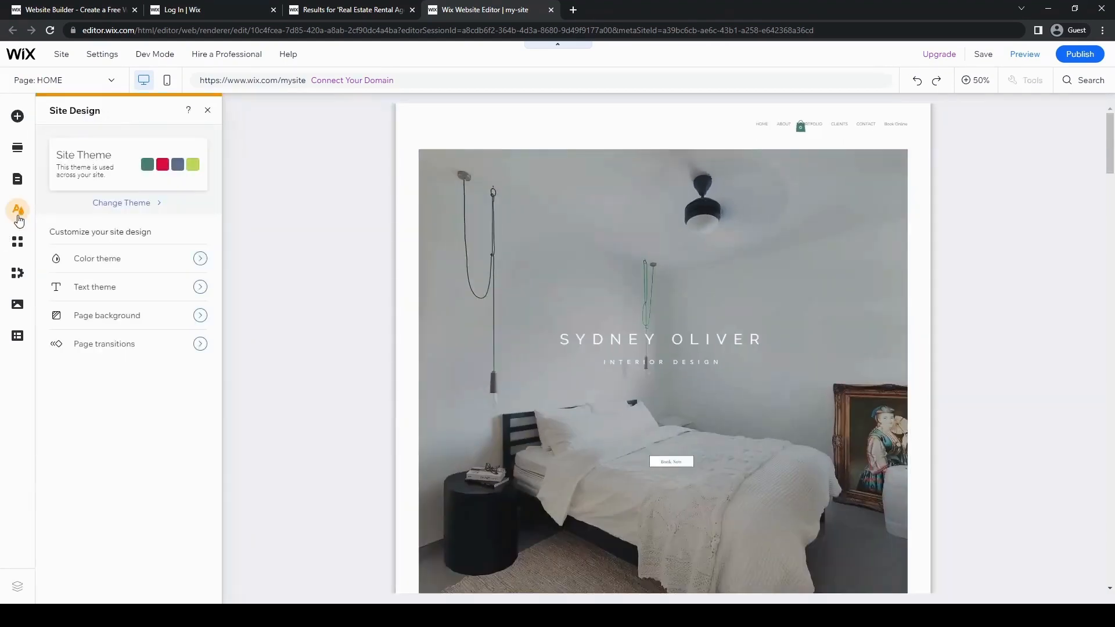
click(172, 180)
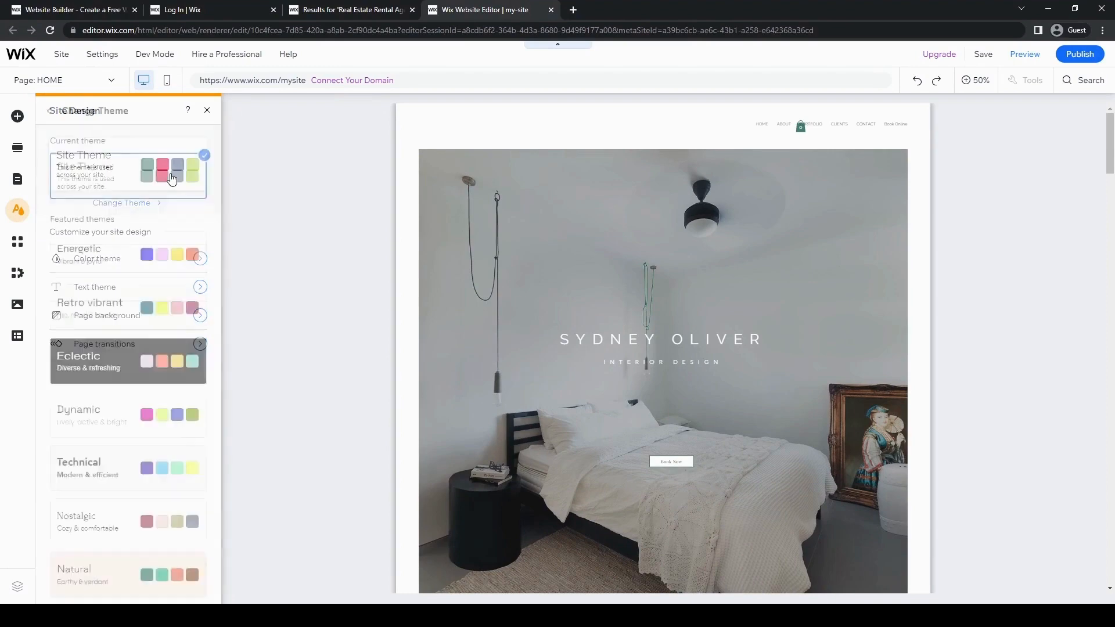
click(173, 257)
- Review the business tools for the site, including the Wix Bookings setup and management options
click(18, 273)
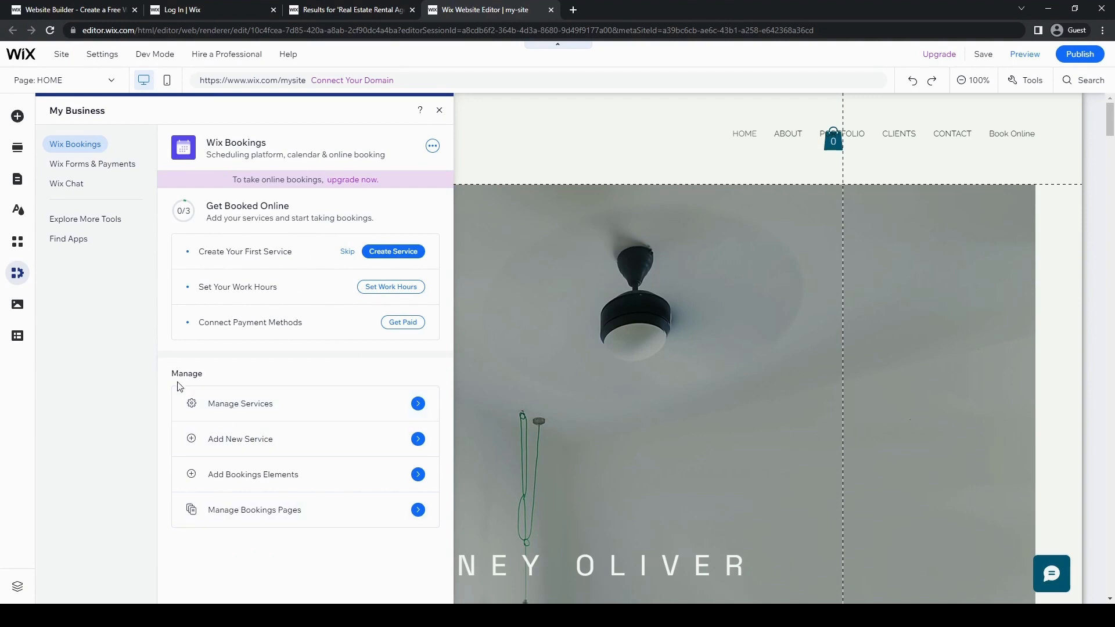
click(17, 273)
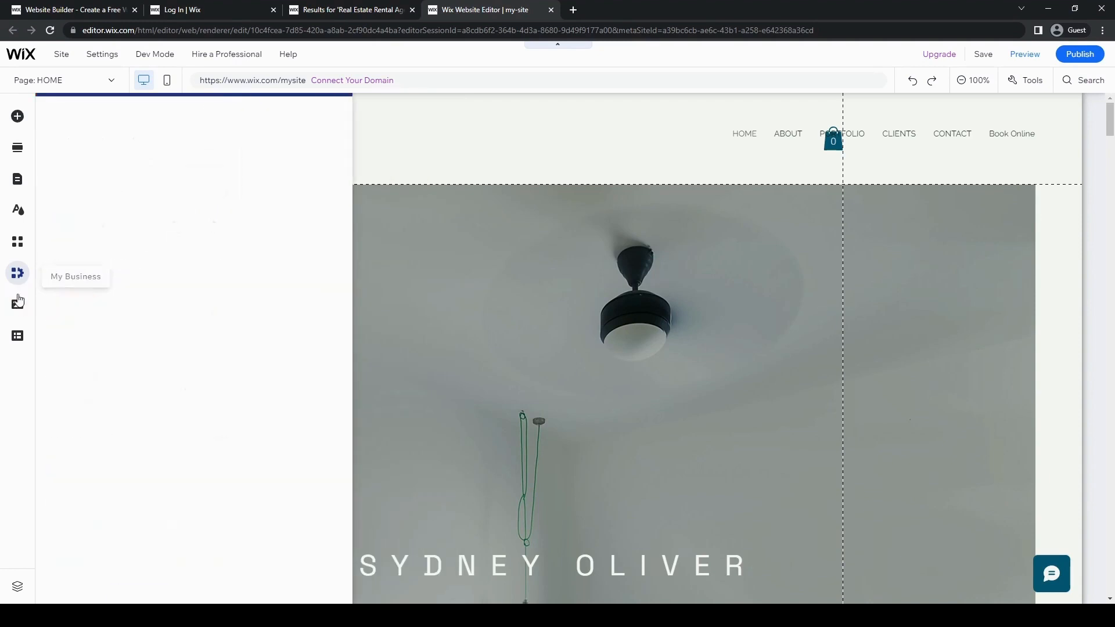
- Look over the media options, from uploads and free Wix images to videos and Shutterstock, and open the Content Manager overview
click(17, 304)
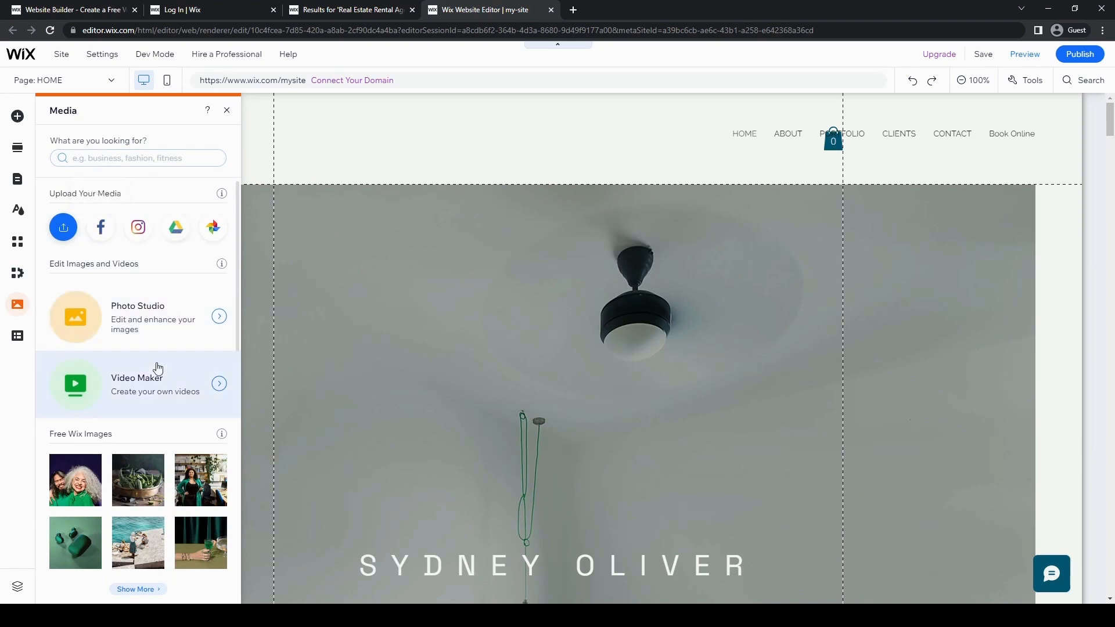
scroll(174, 366, down, 6)
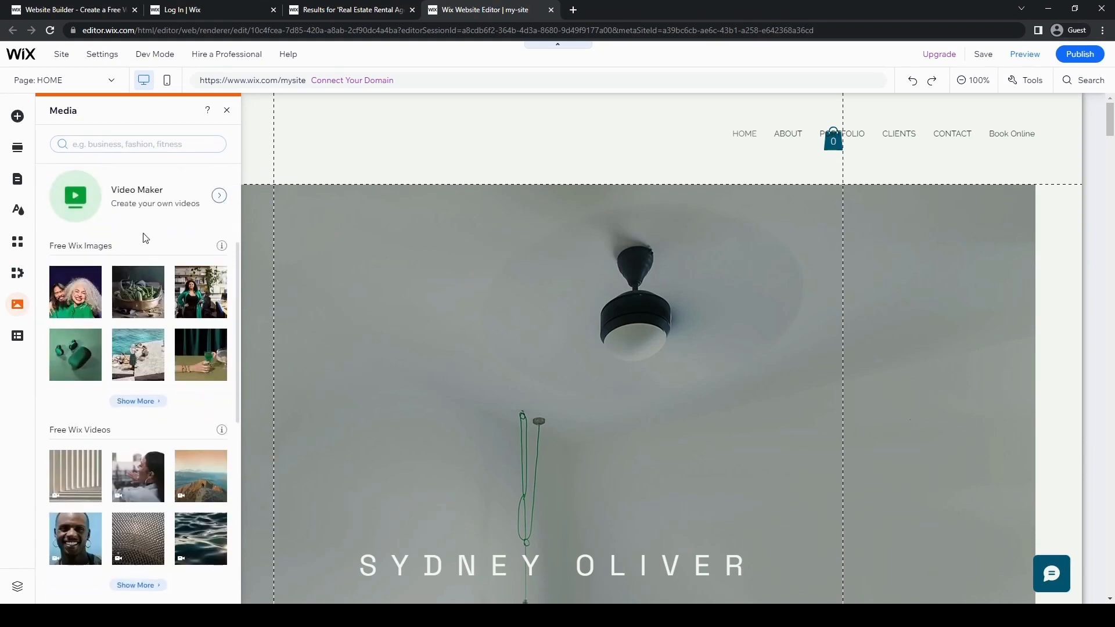
mouse_move(88, 308)
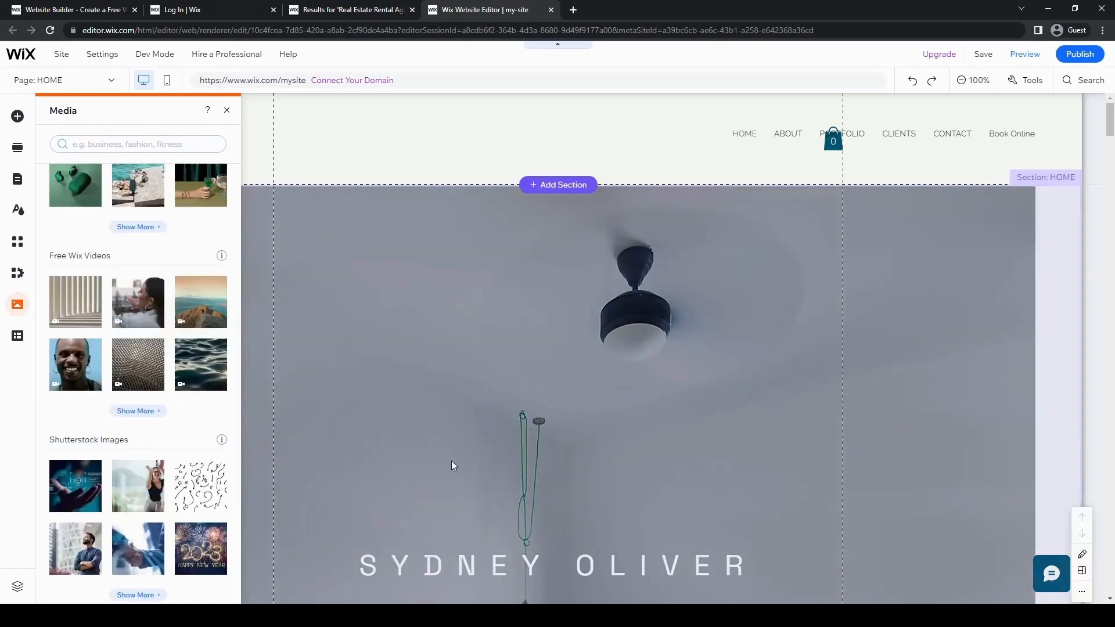
scroll(486, 434, down, 5)
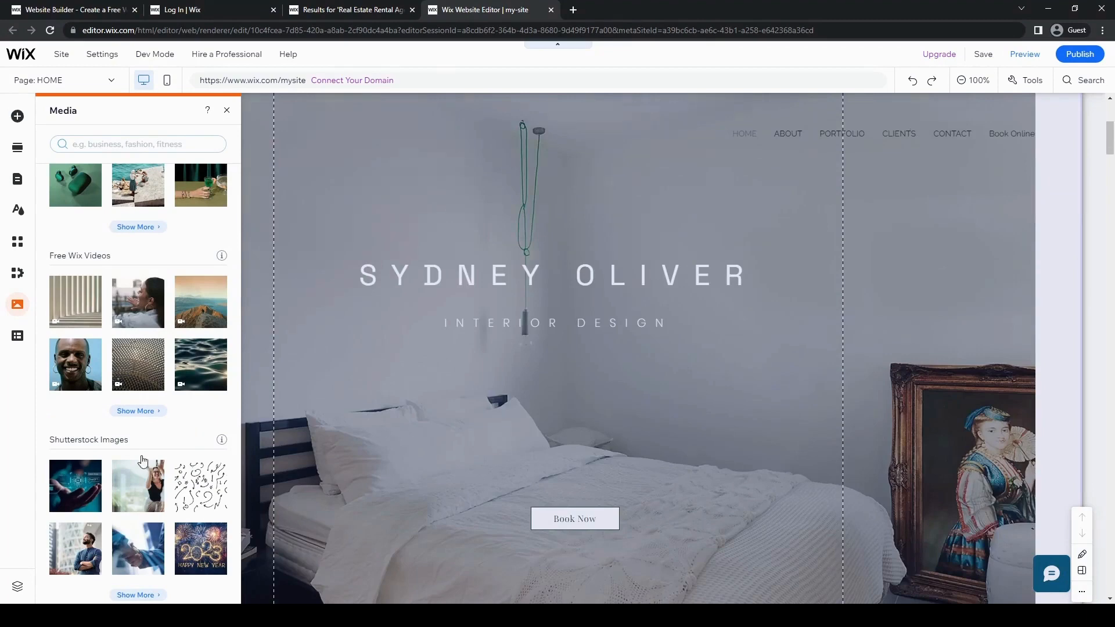
click(18, 341)
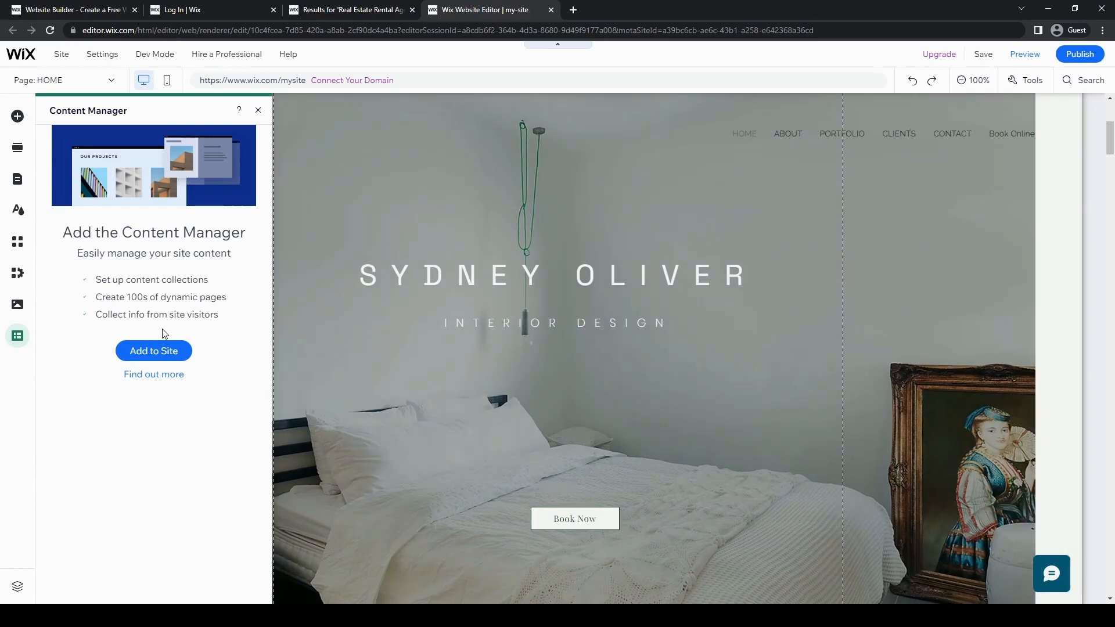
- Close the Content Manager overview and the website editor, and return to the Wix page opened first in the browser
click(635, 373)
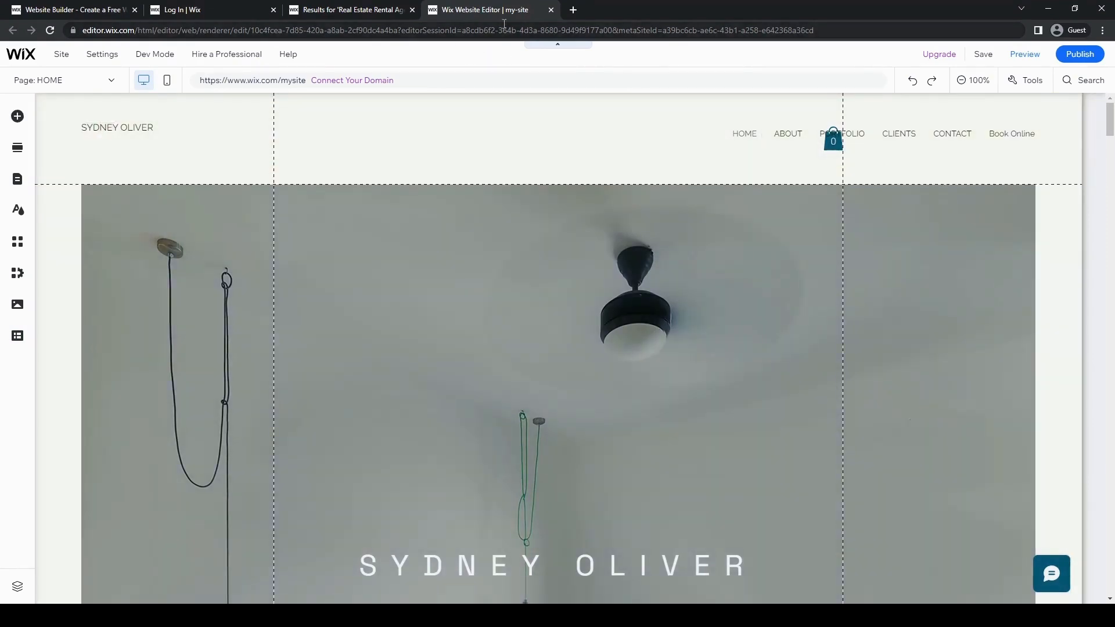
click(551, 11)
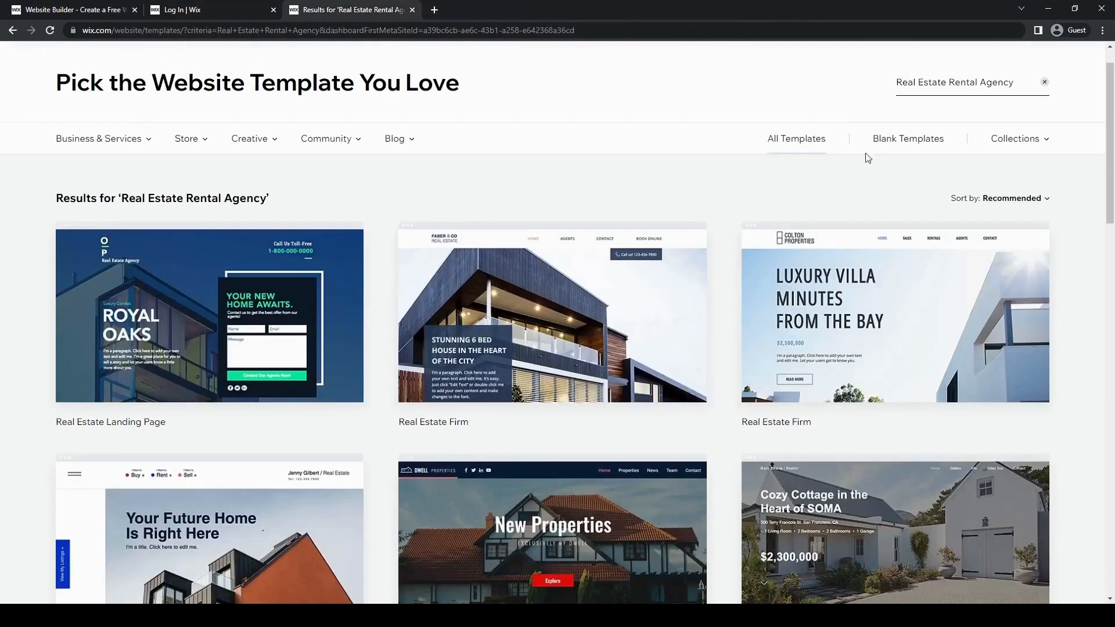
click(196, 12)
click(82, 11)
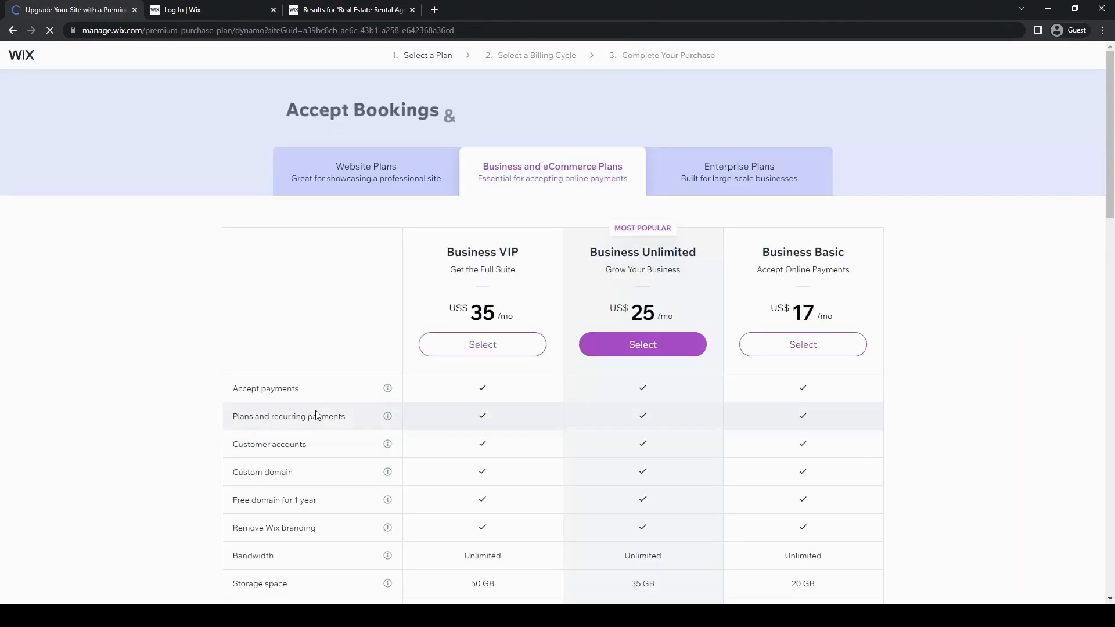
- Review the Business and eCommerce premium plans, comparing the features and prices of Business VIP, Business Unlimited and Business Basic
scroll(256, 339, down, 9)
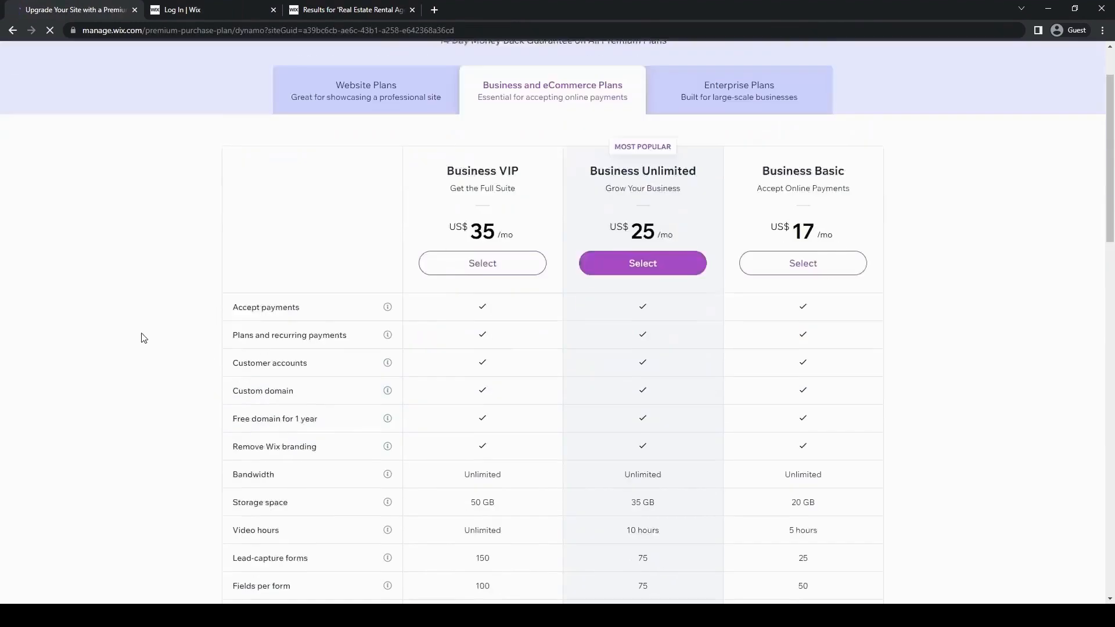
scroll(221, 323, up, 7)
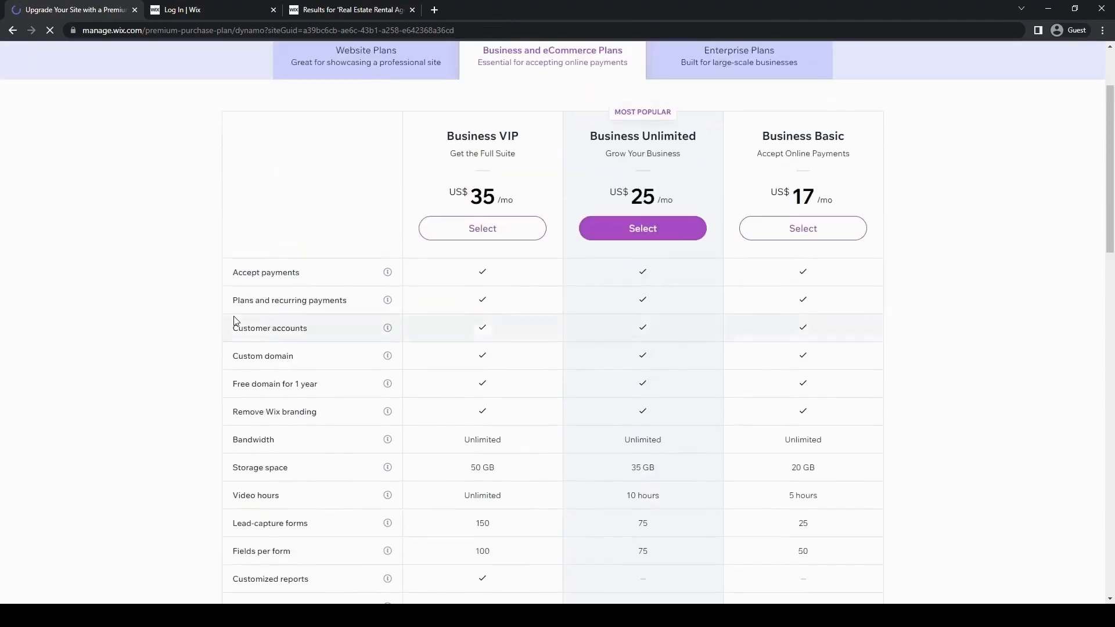
scroll(296, 322, up, 2)
scroll(290, 324, up, 1)
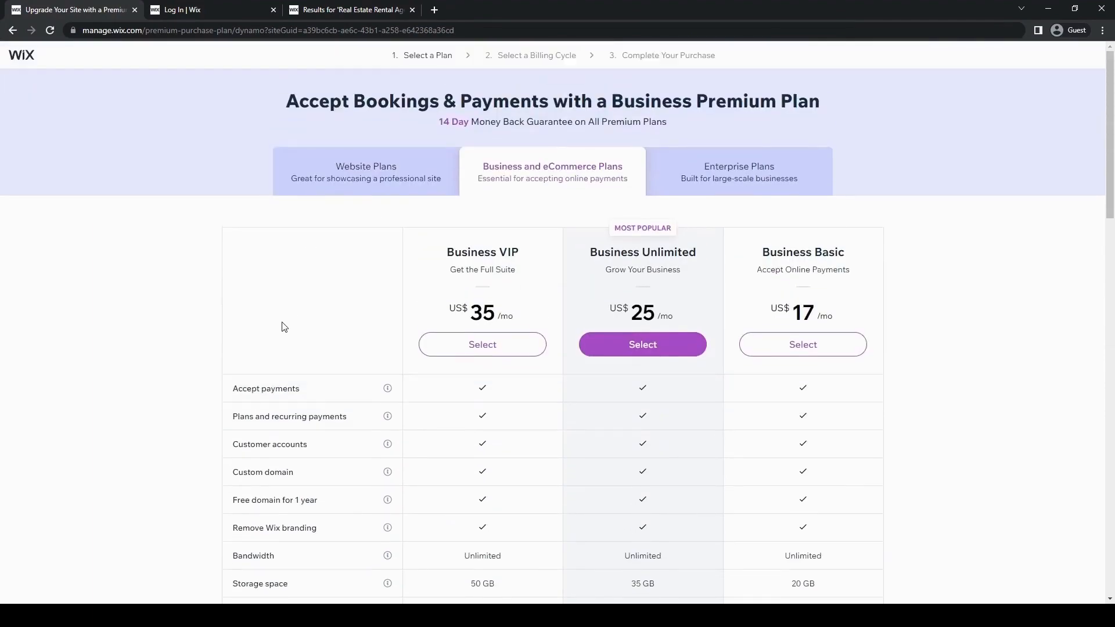
- Compare the premium Website Plans VIP, Unlimited, Combo and Connect Domain by price, storage, bandwidth and other included features
click(400, 169)
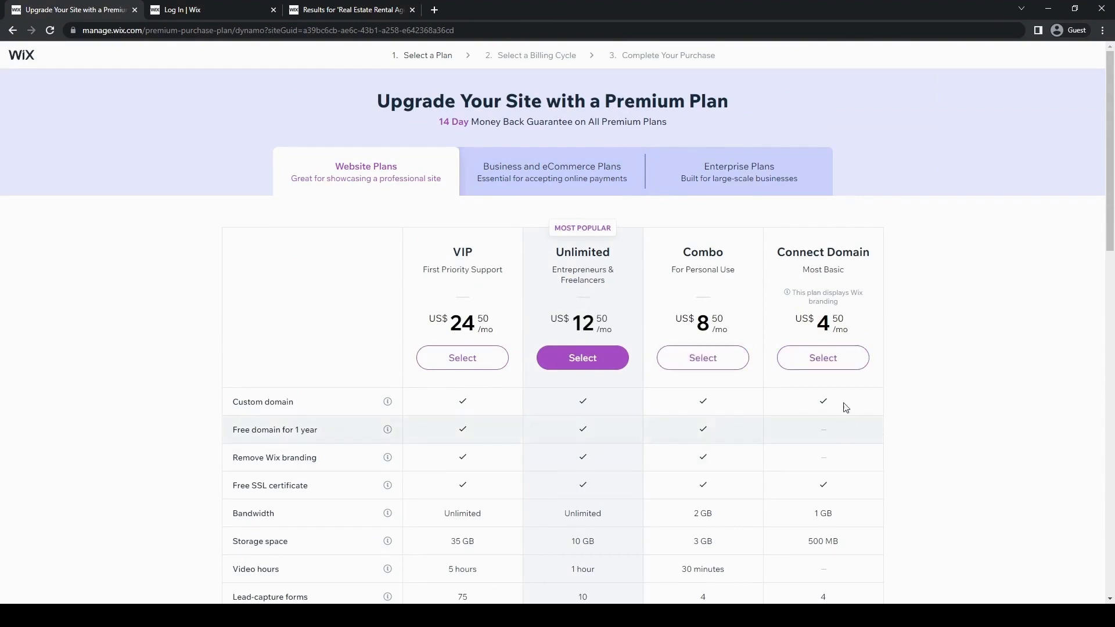
scroll(478, 416, down, 3)
scroll(148, 380, up, 3)
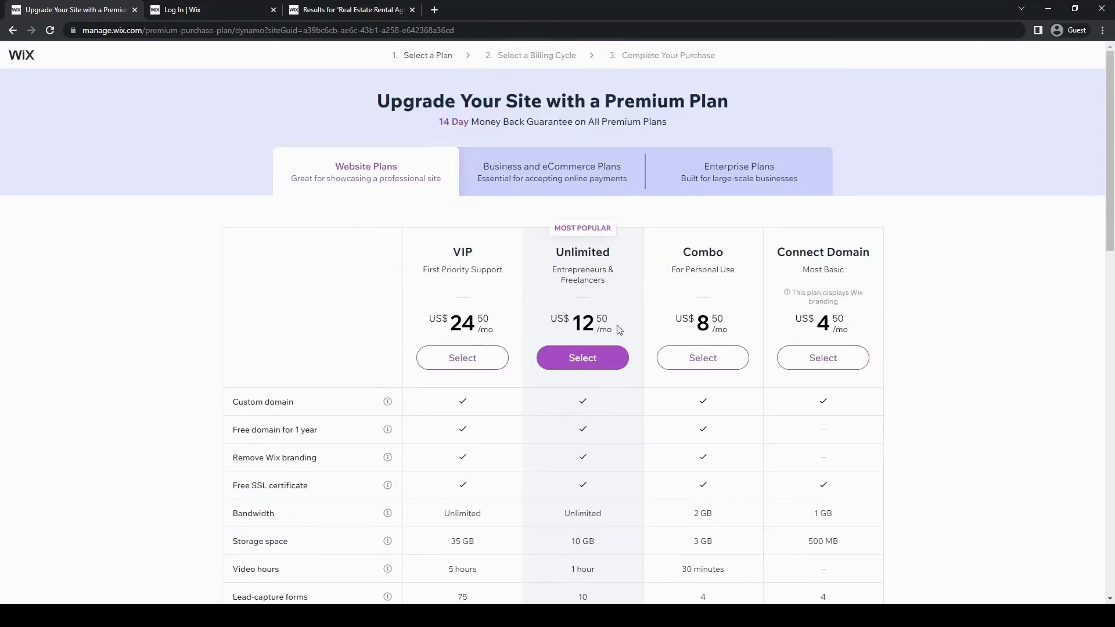
scroll(619, 330, down, 5)
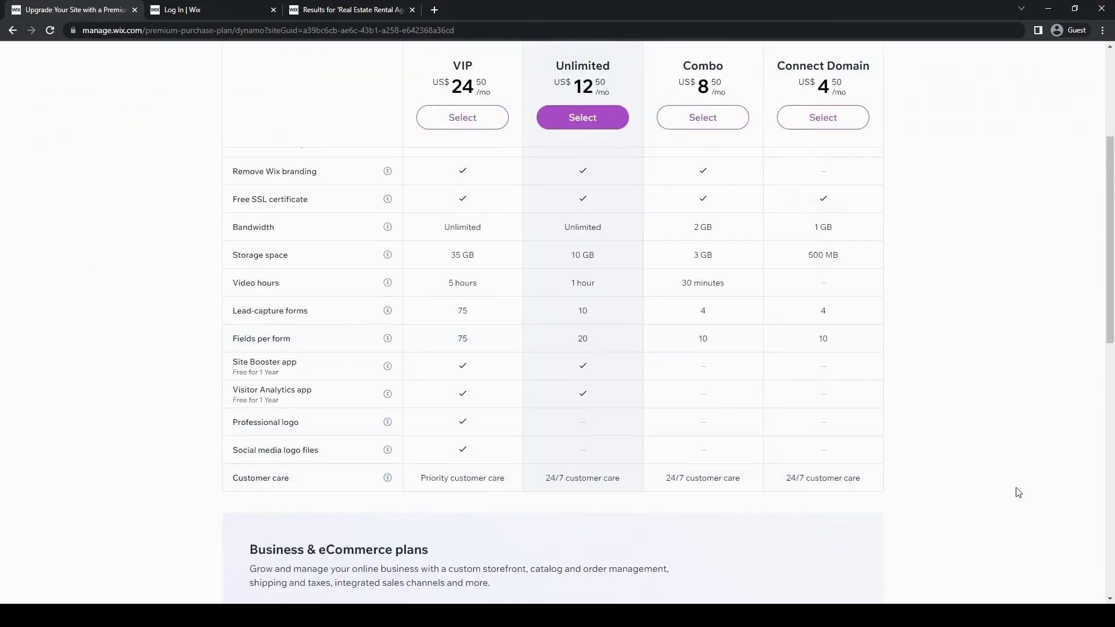
scroll(468, 430, up, 4)
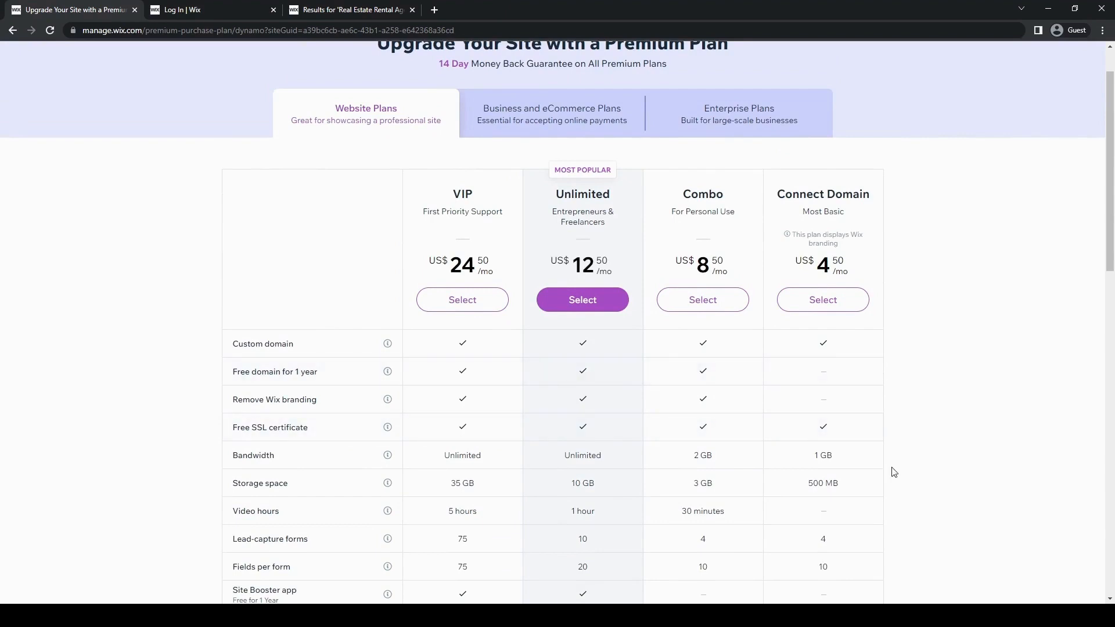
scroll(498, 463, down, 2)
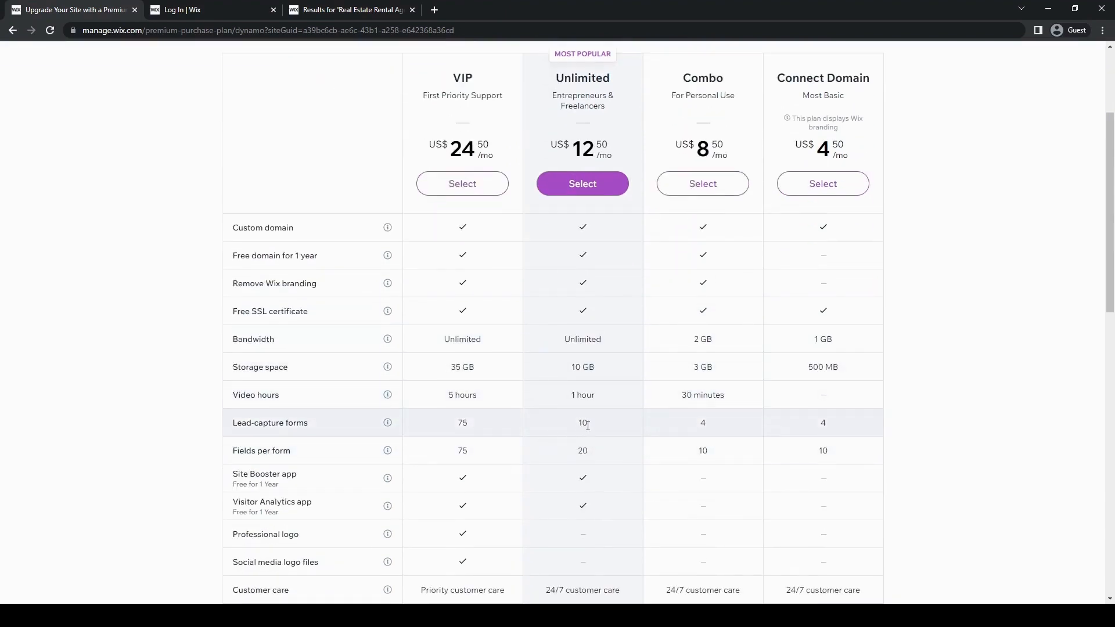
scroll(323, 381, up, 3)
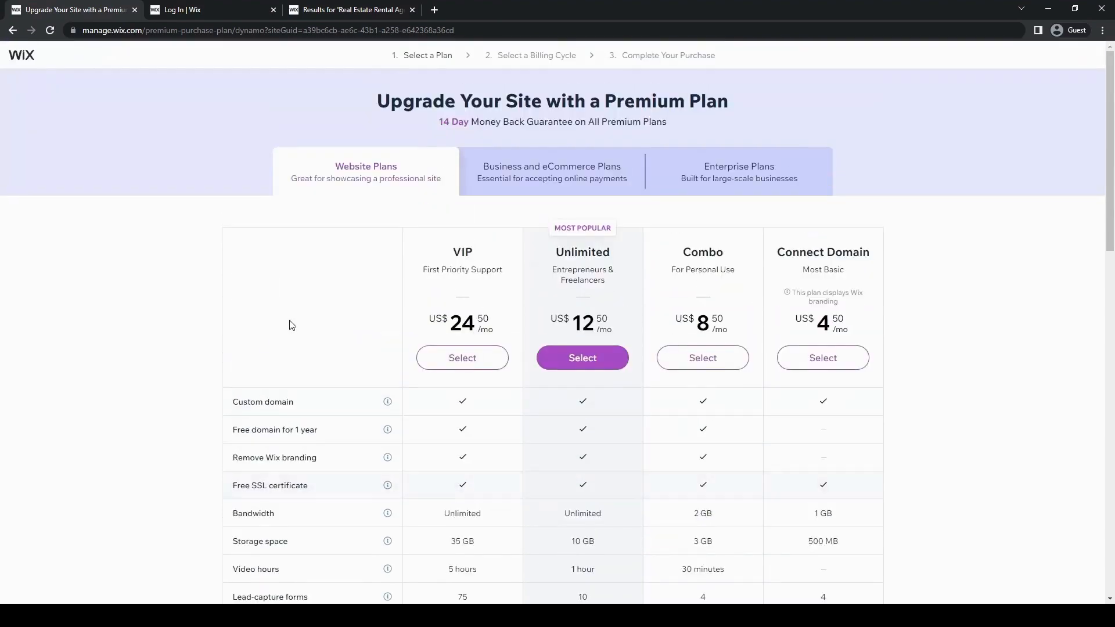